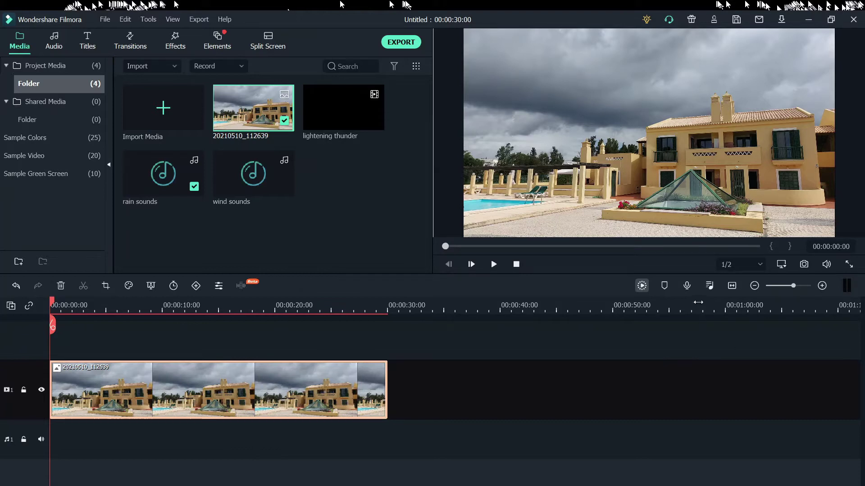
Step: Fit the timeline, then add the Black sample color on a track above the photo, extended to the photo clip's full length
click(732, 286)
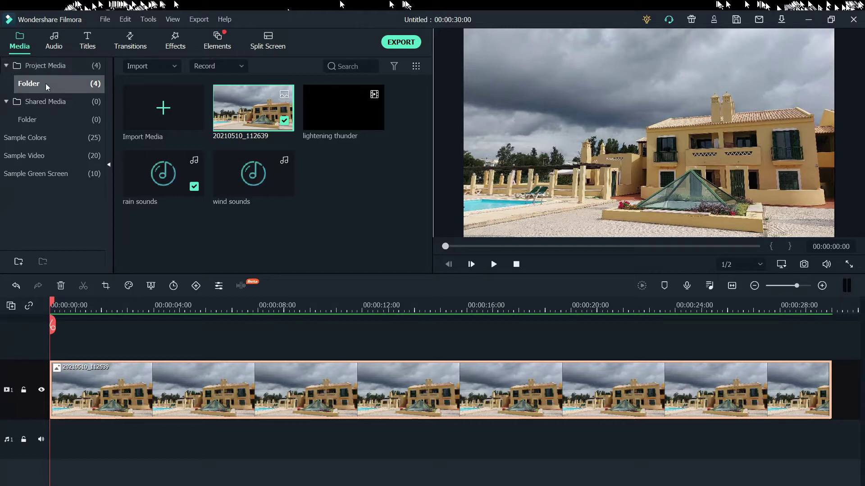
click(37, 137)
scroll(328, 128, down, 3)
drag(244, 113, 61, 365)
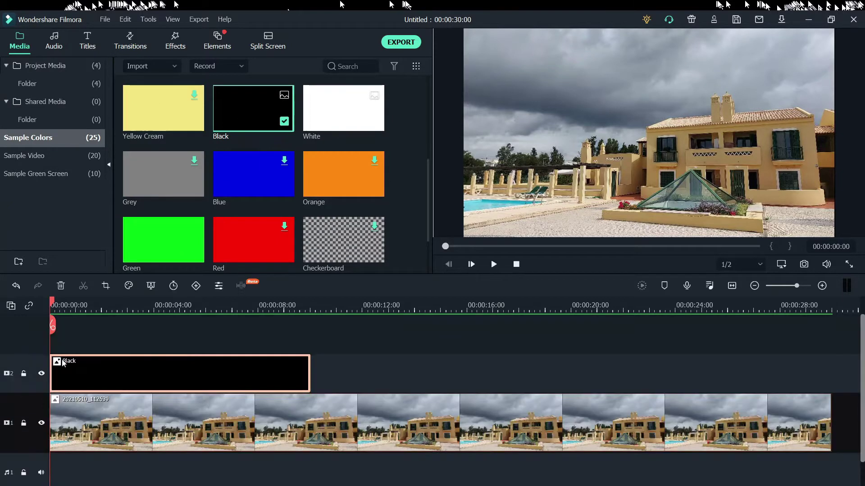
drag(309, 375, 830, 378)
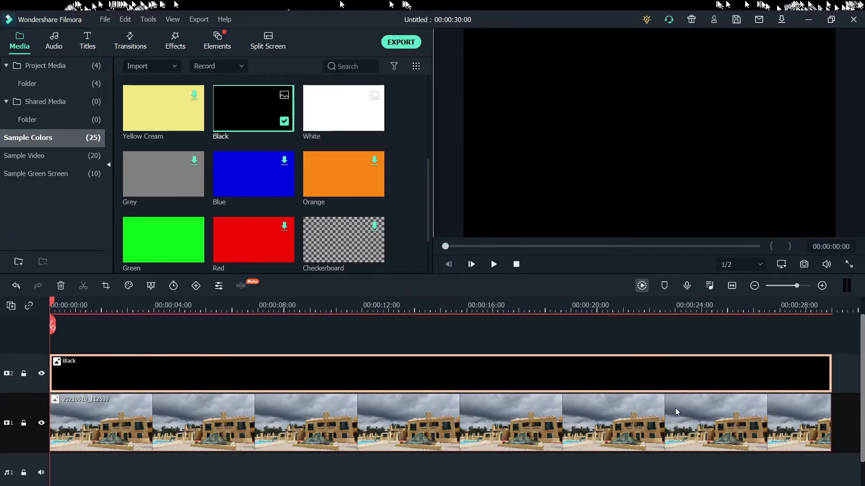
Step: Lock the photo's track and set the Black clip's blending mode to Overlay
click(23, 424)
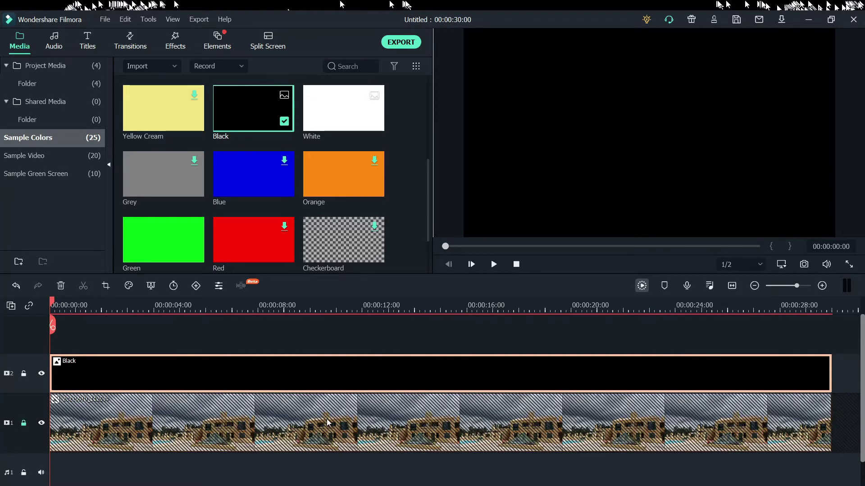
double_click(228, 369)
click(21, 39)
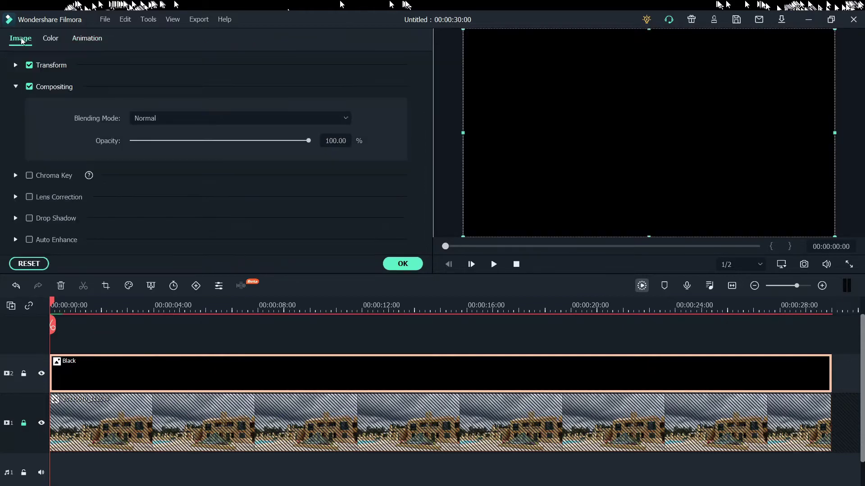
click(165, 117)
scroll(198, 233, down, 1)
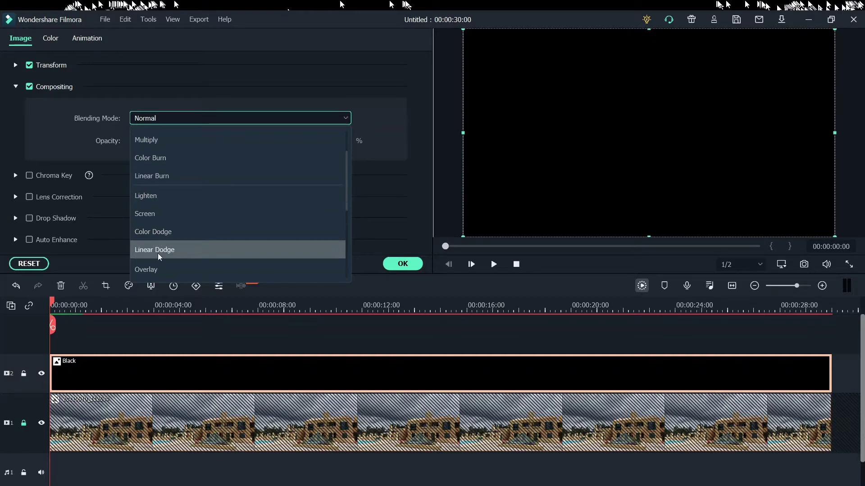
click(163, 270)
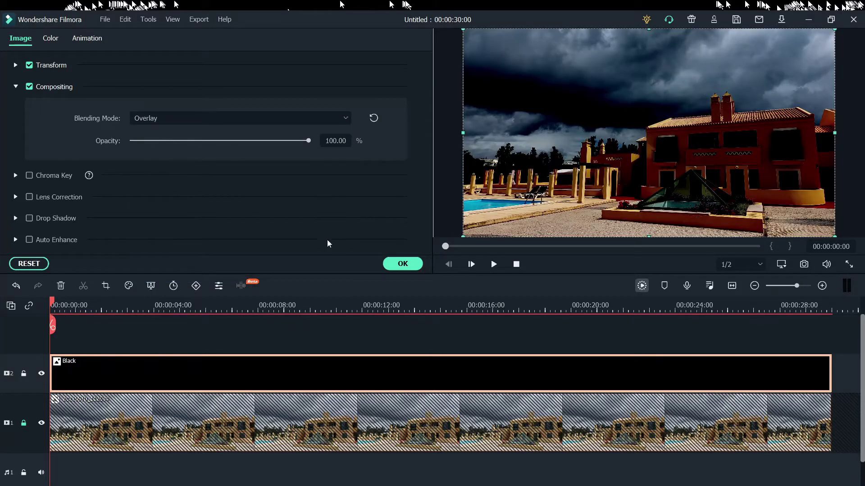
click(405, 263)
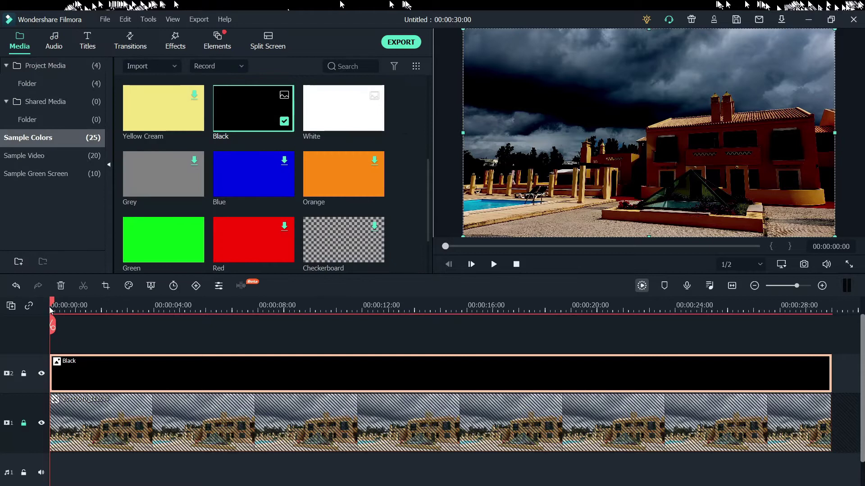
Step: Keyframe the Black clip's opacity from 0% at the start to about 56% at 00:00:04:01
double_click(178, 369)
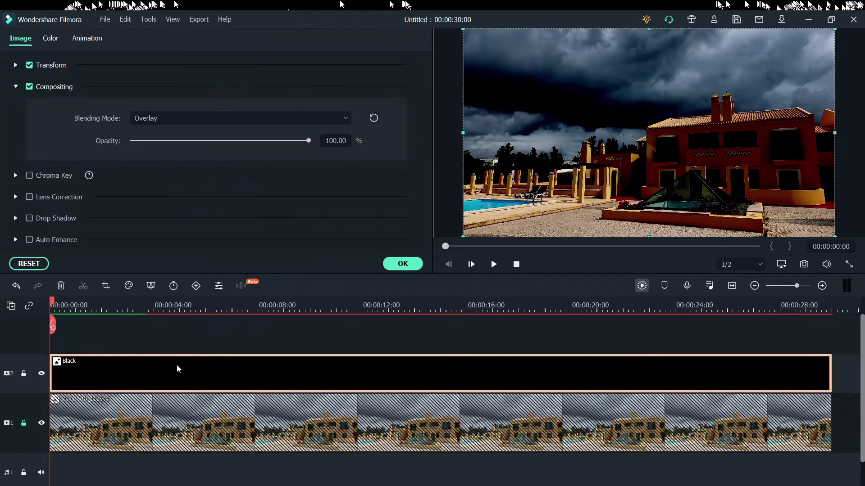
click(89, 40)
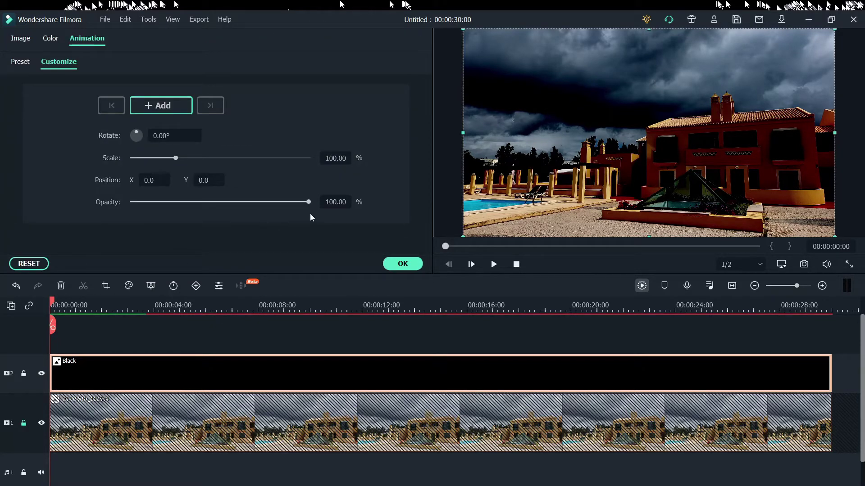
drag(308, 202, 117, 222)
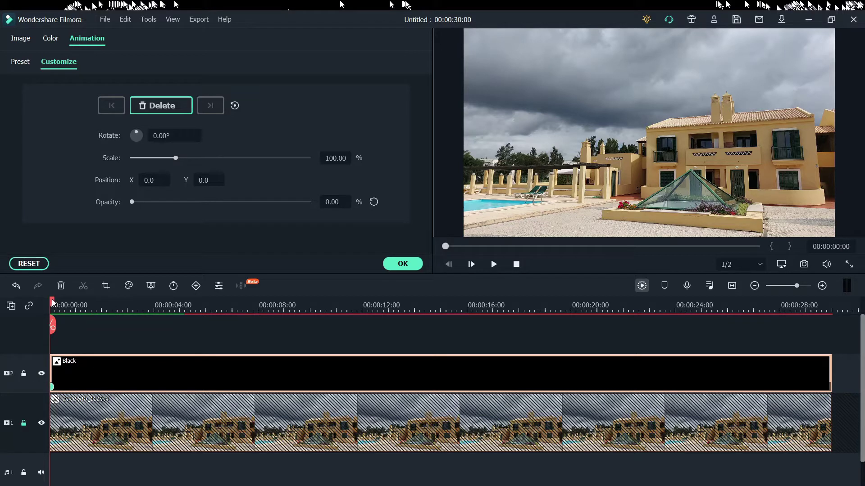
drag(54, 306, 156, 327)
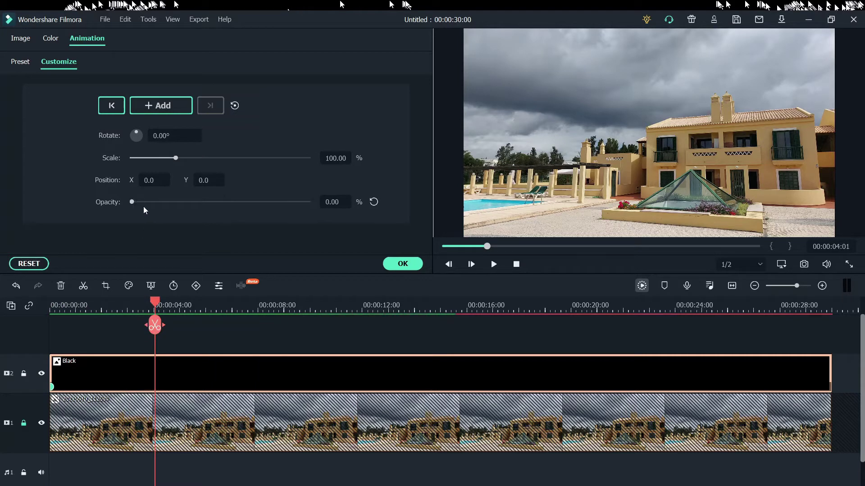
drag(132, 204, 233, 216)
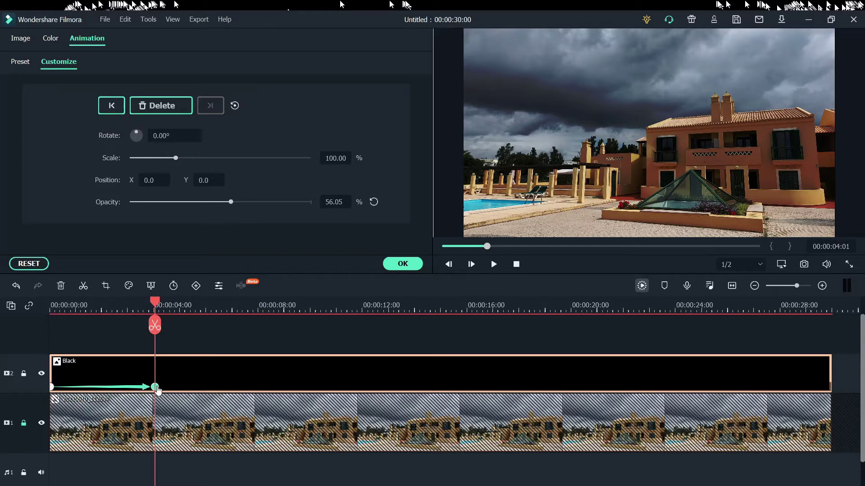
Step: Accept the opacity animation and play the timeline from the start to preview the darkening
drag(156, 302, 49, 354)
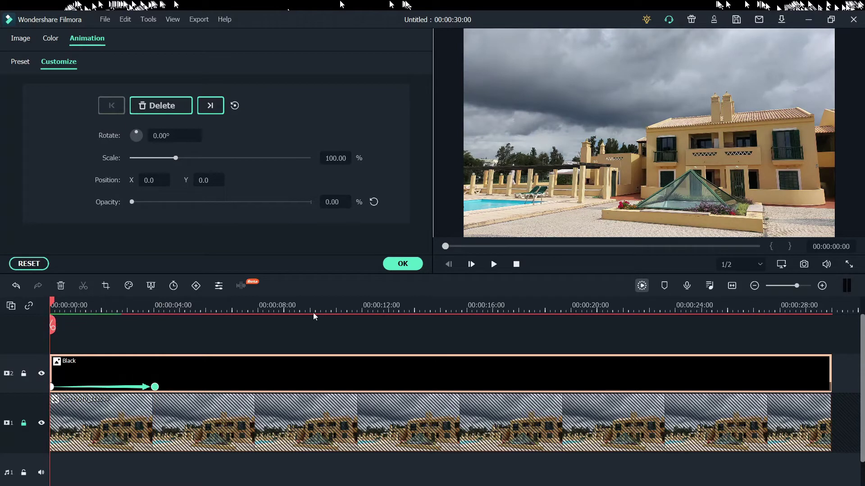
click(399, 266)
click(492, 264)
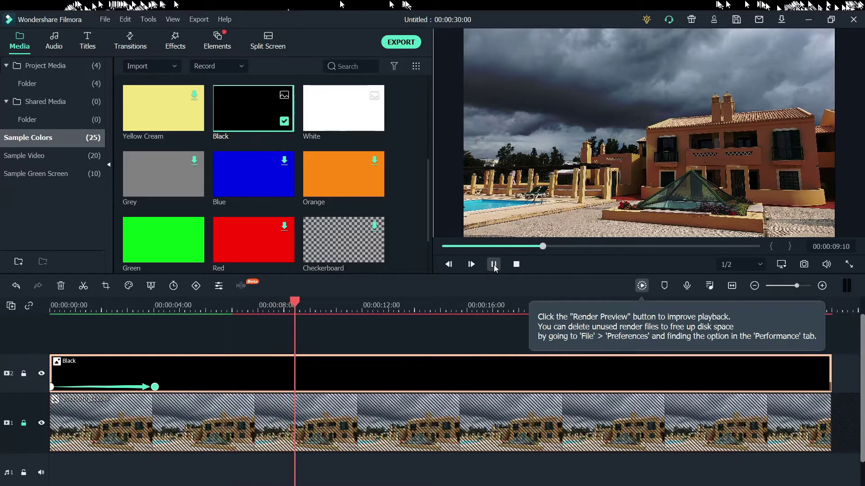
click(493, 264)
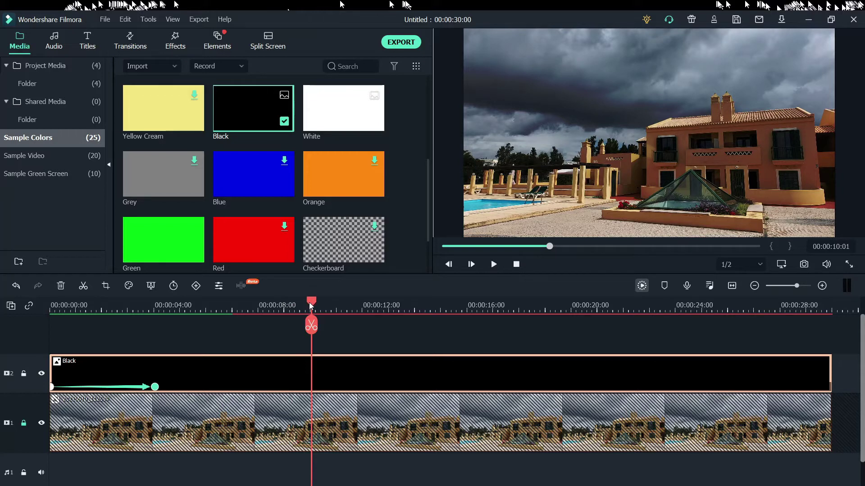
Step: Place the White sample color on a new track above Black, starting at 00:00:05:13, and lock the Black track
drag(311, 306, 194, 341)
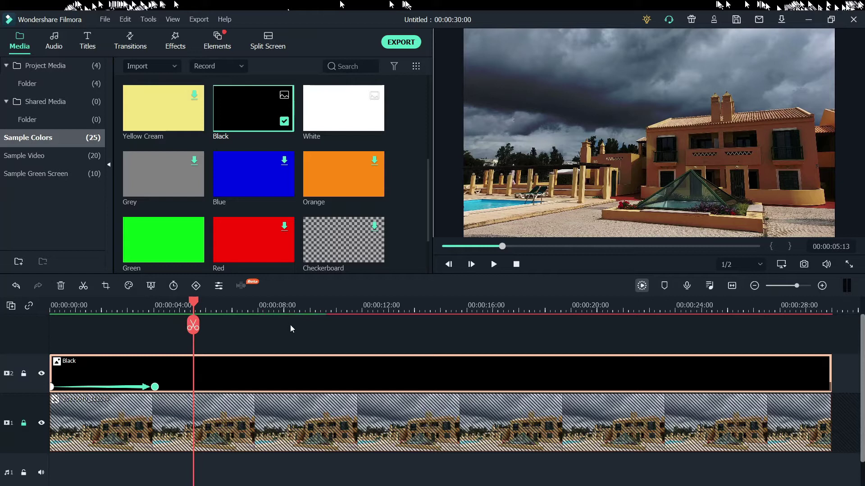
drag(349, 115, 207, 350)
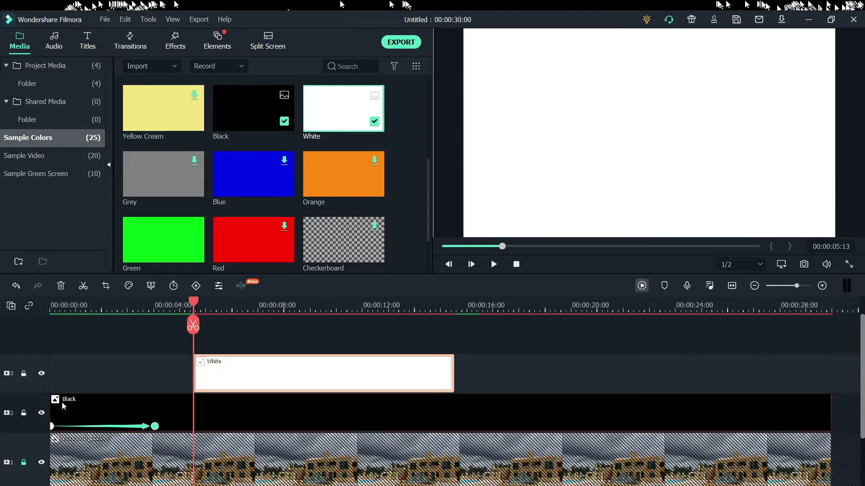
click(24, 413)
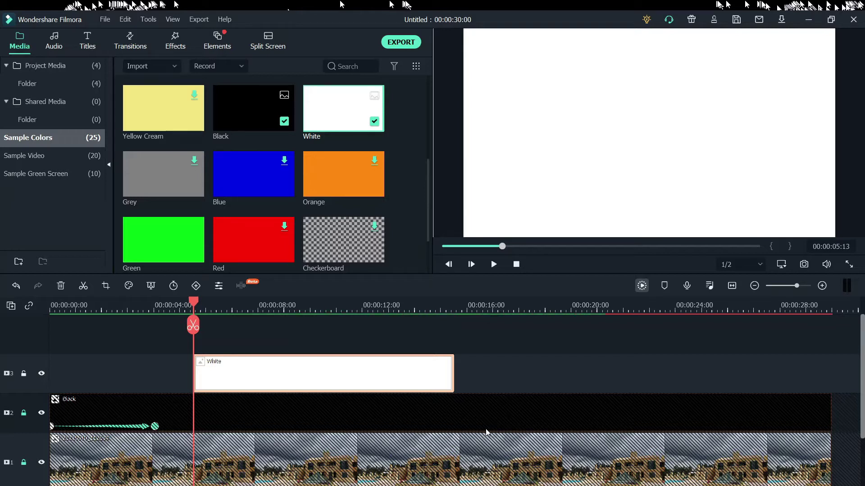
Step: Set the White clip's blending mode to Overlay
double_click(298, 383)
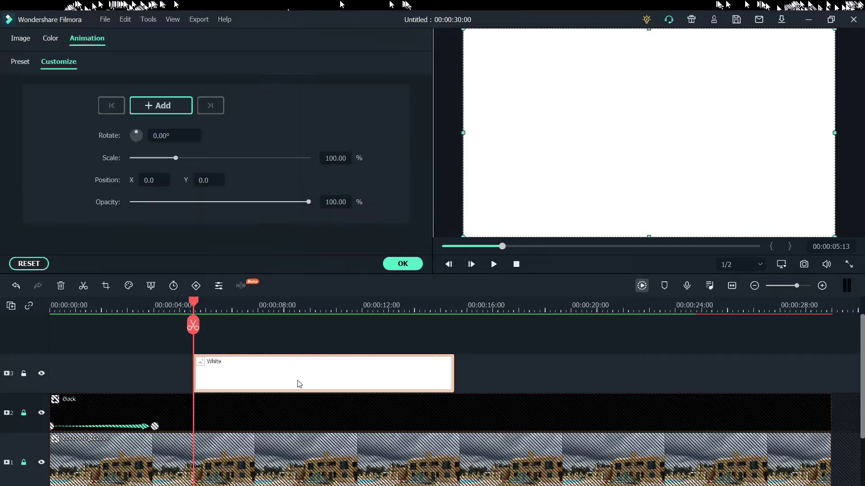
click(18, 38)
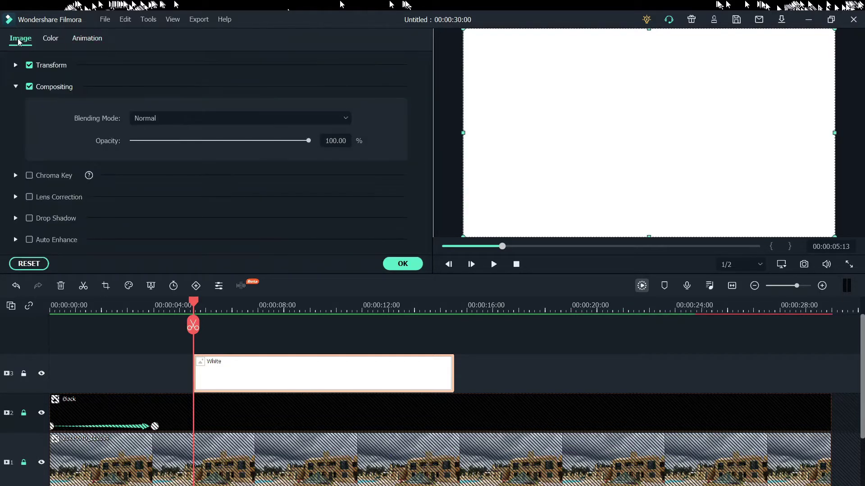
click(197, 118)
scroll(207, 194, down, 1)
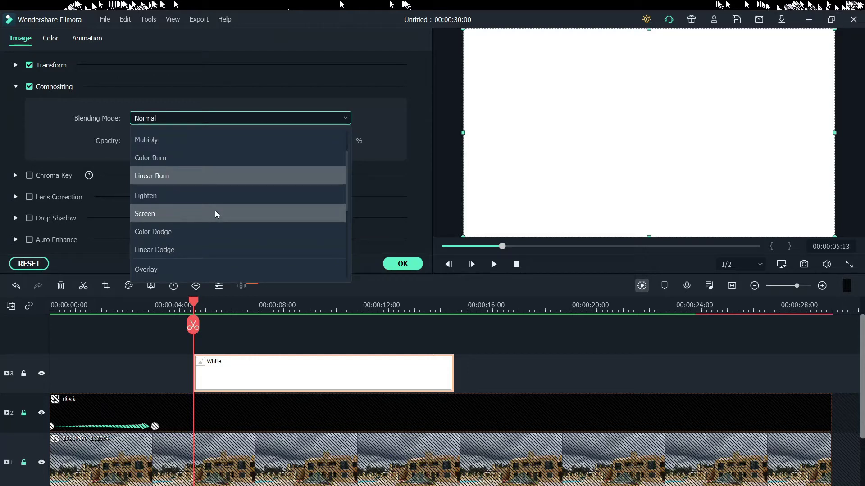
click(164, 272)
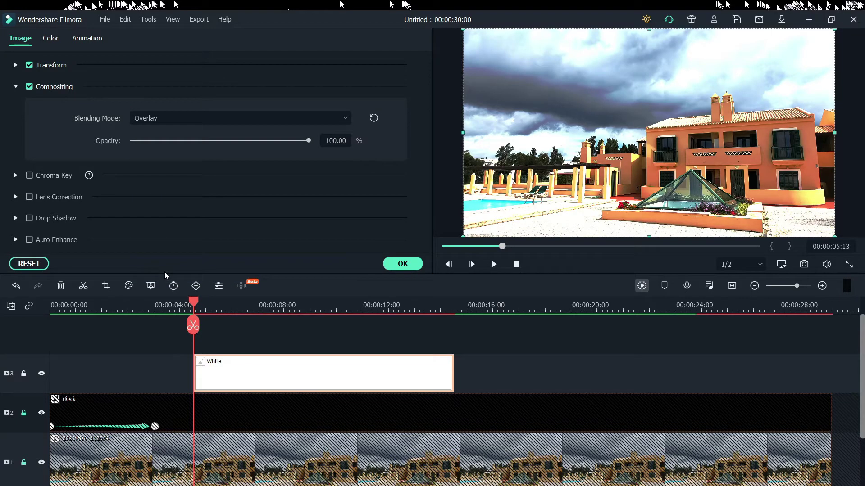
click(407, 267)
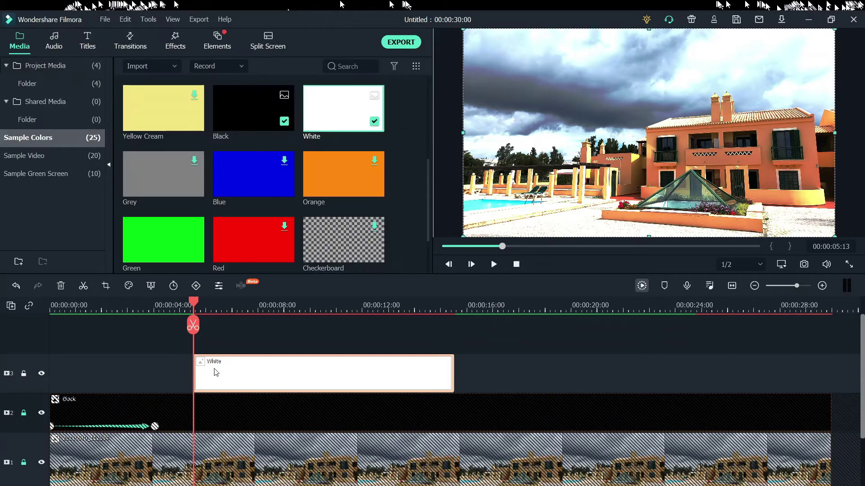
Step: Add an opacity keyframe of 0% at the start of the White clip
double_click(251, 380)
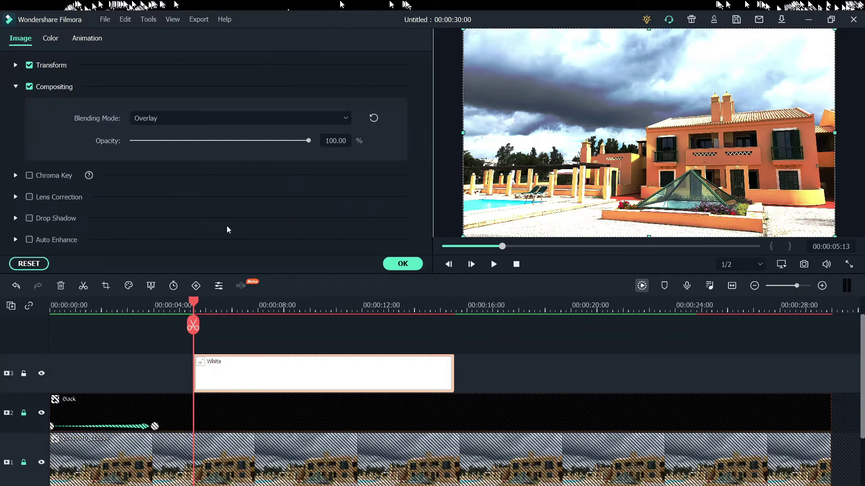
click(89, 41)
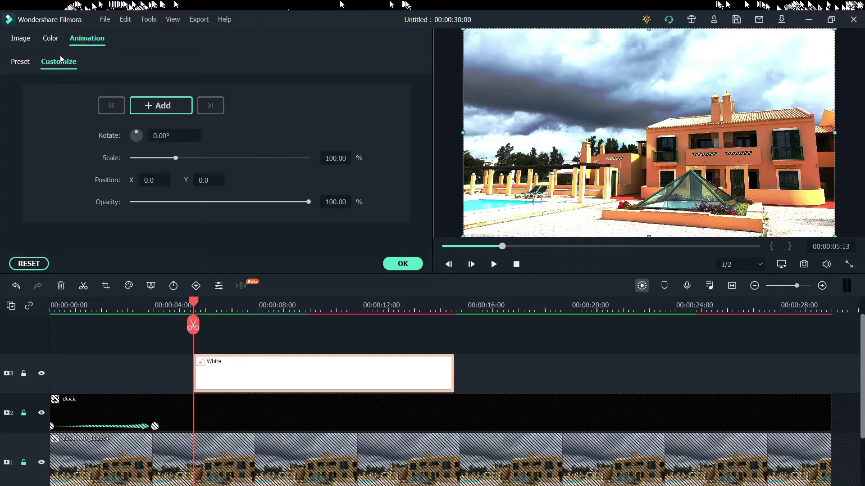
drag(307, 203, 118, 203)
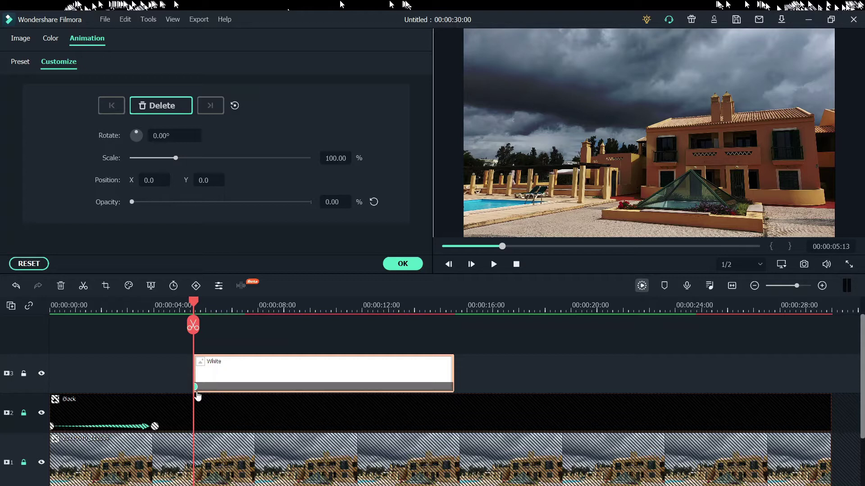
Step: Keyframe the White clip's opacity to 100% at 00:00:06:03 and to 0% one frame further on, at 00:00:06:04
key(Right)
key(Right)
key(Right)
key(Right)
key(Right)
key(Right)
key(Right)
key(Right)
key(Right)
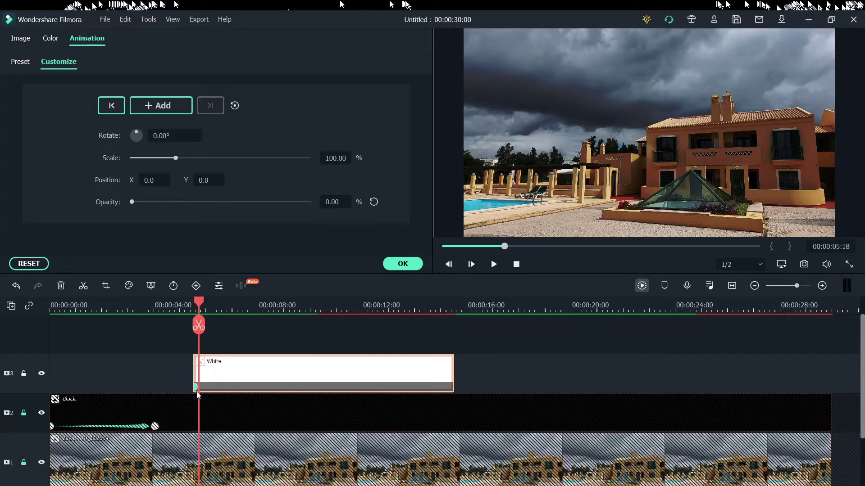
key(Right)
key(Right)
key(Right)
key(Right)
key(Right)
key(Right)
key(Right)
key(Right)
key(Right)
key(Right)
key(Right)
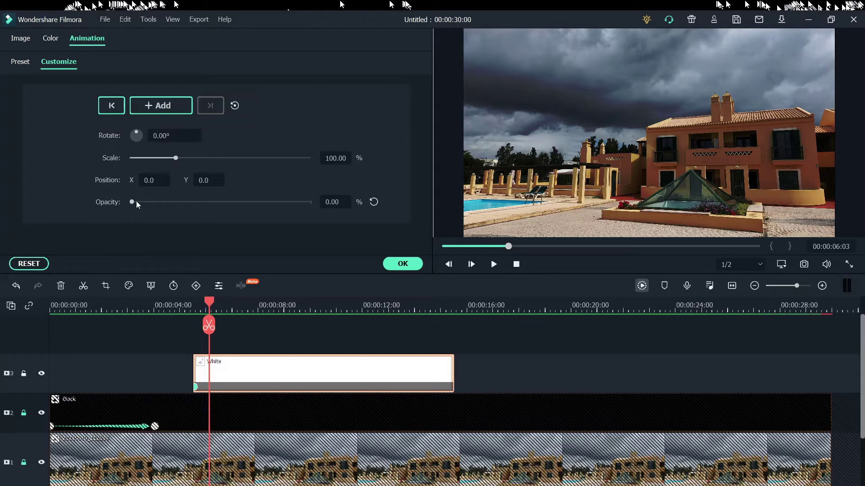
drag(132, 202, 343, 227)
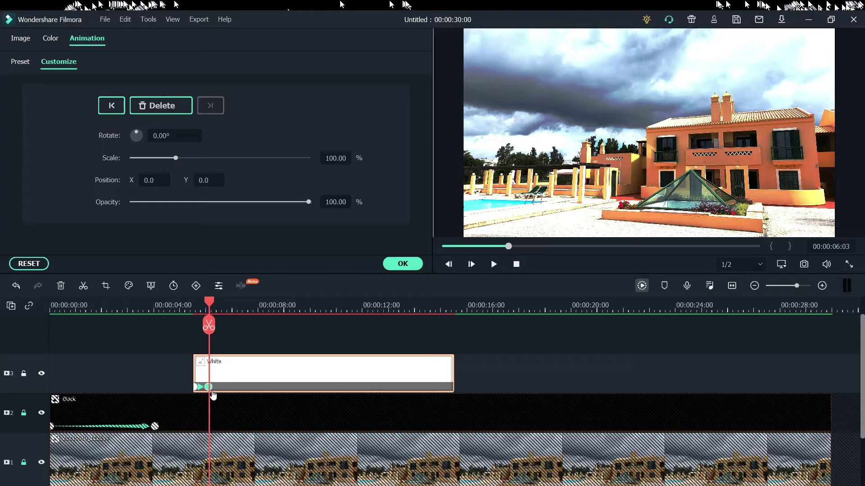
key(Right)
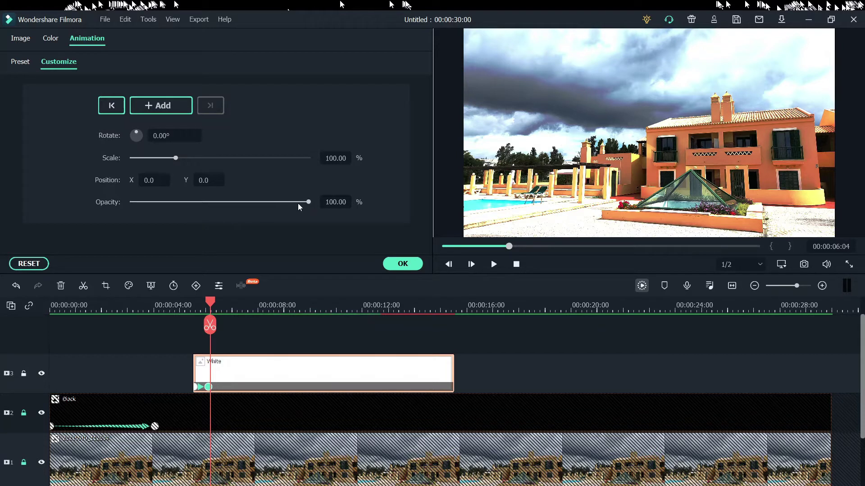
drag(308, 202, 102, 219)
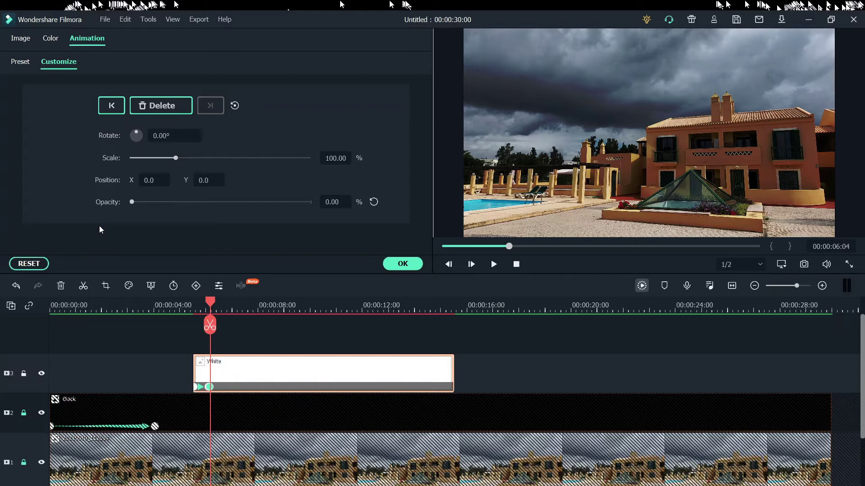
Step: Add a second flash keyframe on the White clip at 00:00:06:19 with 100% opacity
key(Right)
key(Right)
key(Right)
key(Right)
key(Right)
key(Right)
key(Right)
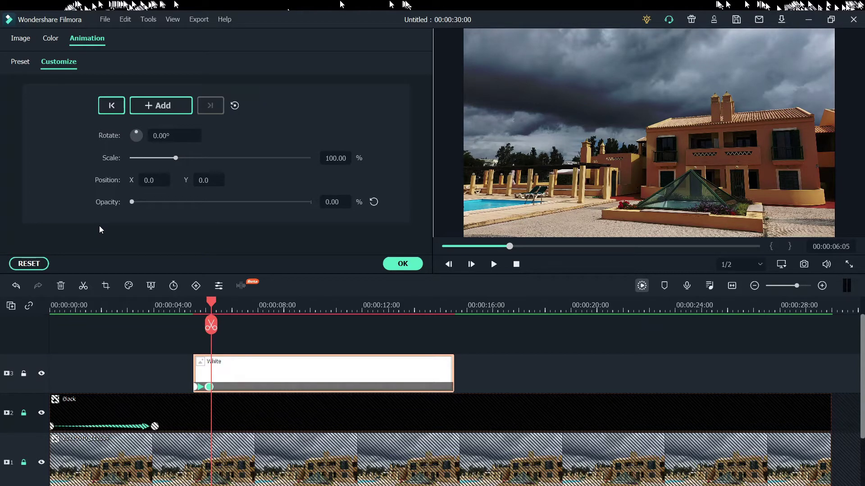
key(Right)
key(Right)
key(Right)
key(Right)
key(Right)
key(Right)
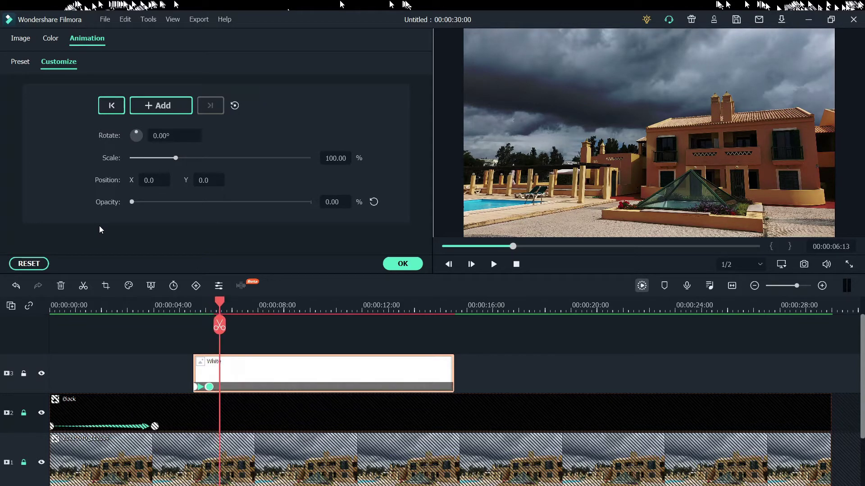
key(Right)
key(Right)
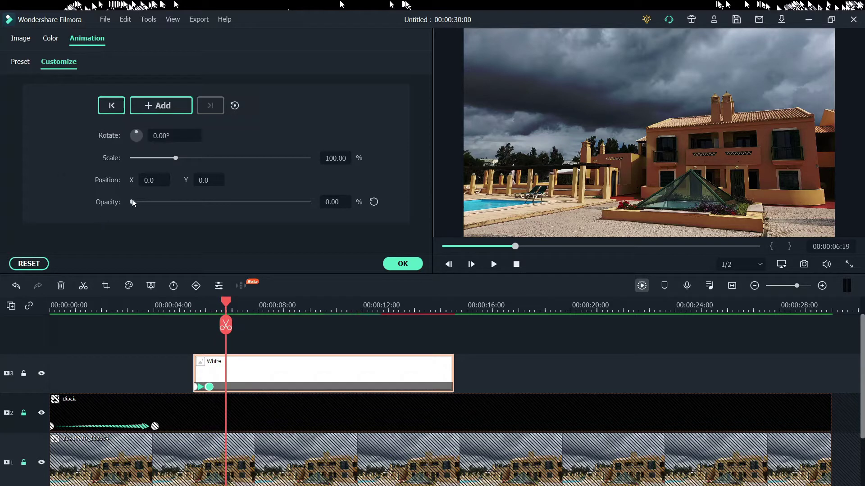
drag(132, 203, 320, 242)
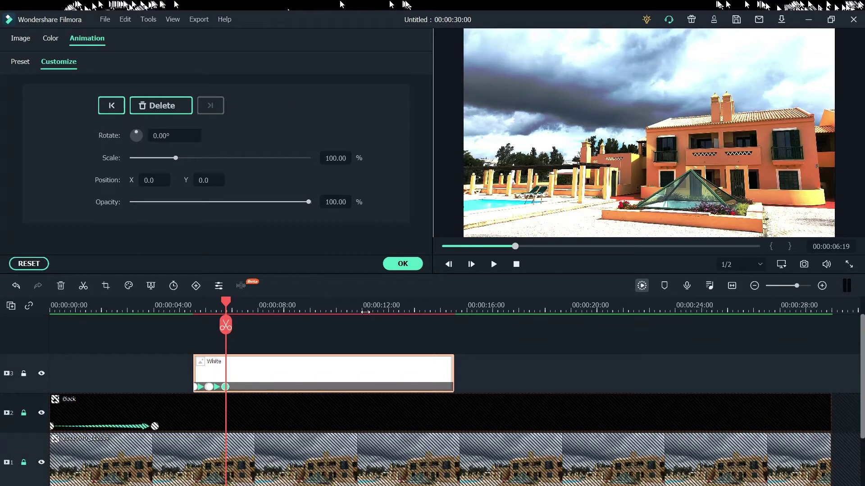
Step: Keyframe the White clip's opacity to 0% one frame further on, at 00:00:06:20, and accept the animation settings
key(Right)
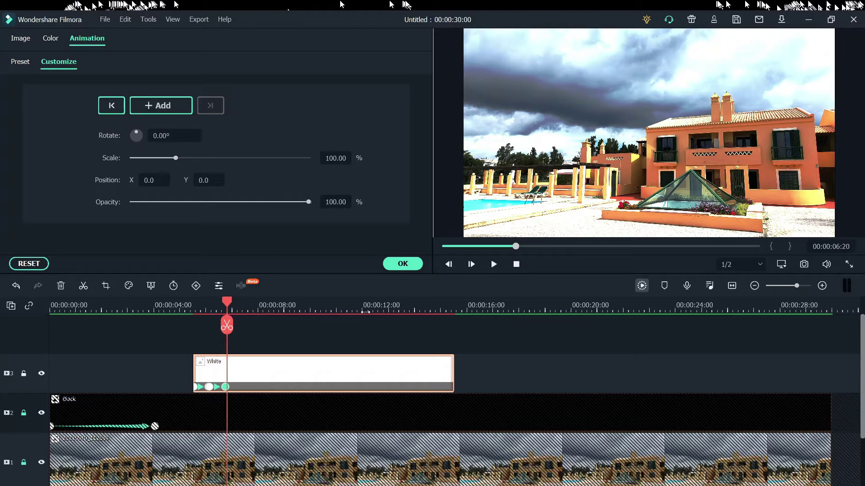
drag(309, 203, 131, 202)
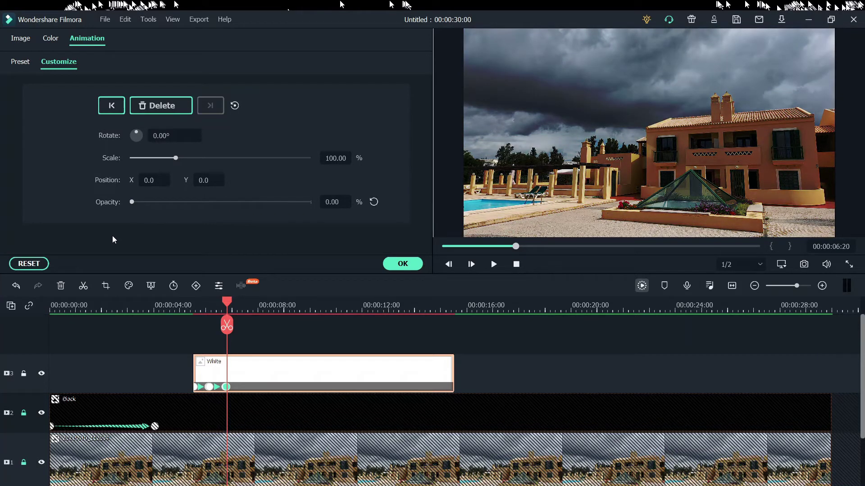
click(403, 264)
Step: Preview the double flash, and trim the White clip by splitting it at 00:00:07:14 and deleting the remainder
drag(227, 324, 185, 324)
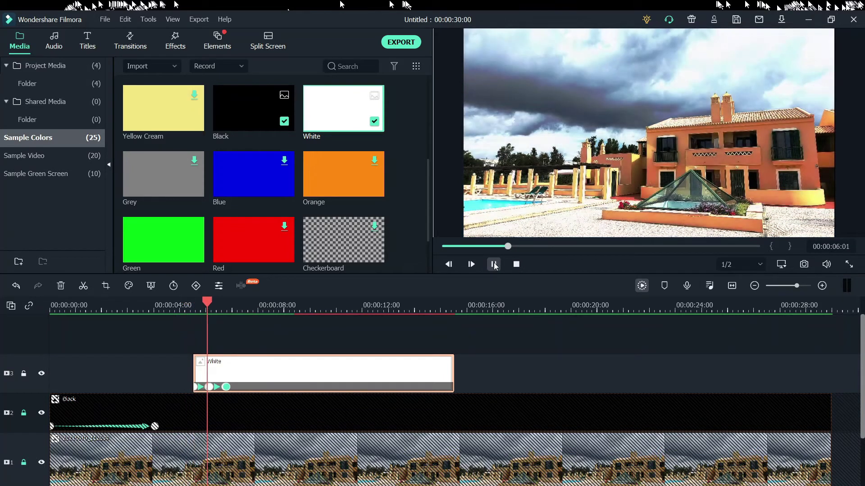
click(494, 265)
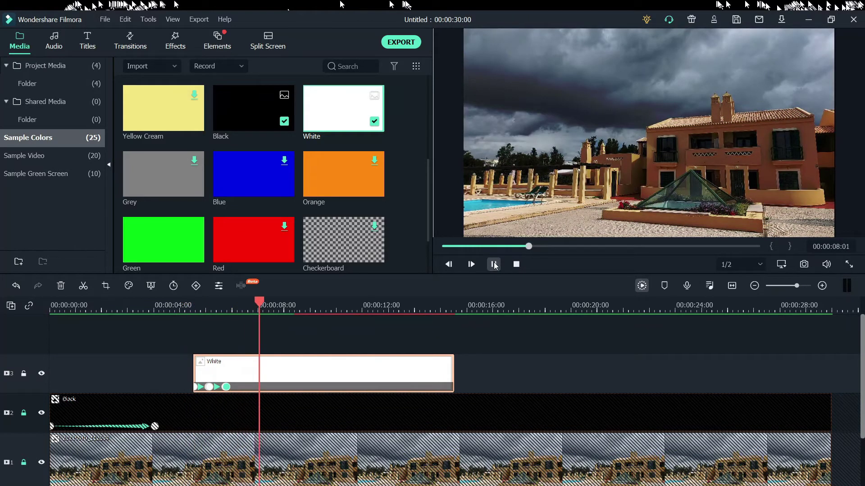
drag(262, 302, 247, 301)
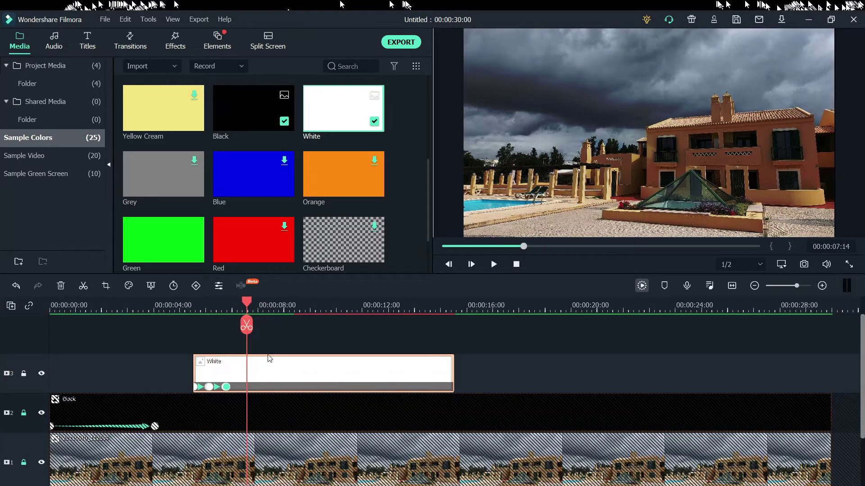
click(82, 288)
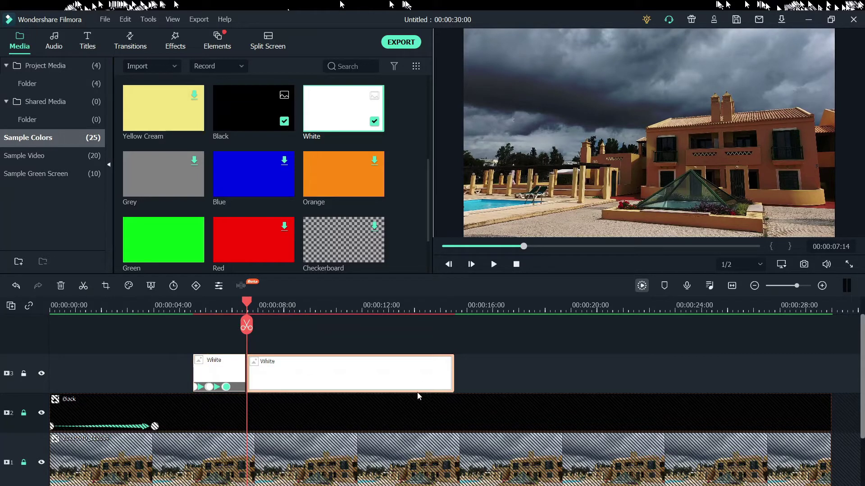
click(62, 287)
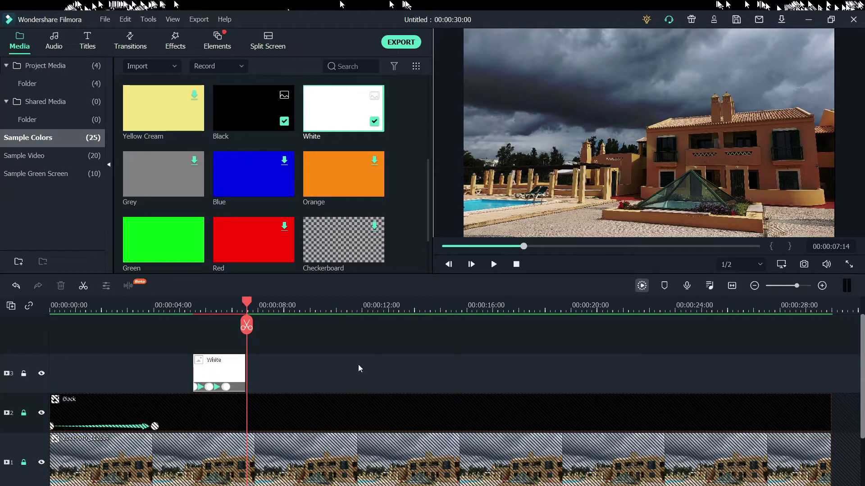
Step: Play the sequence from the beginning to past the White clip to check the darkening and the flashes
drag(248, 305, 51, 373)
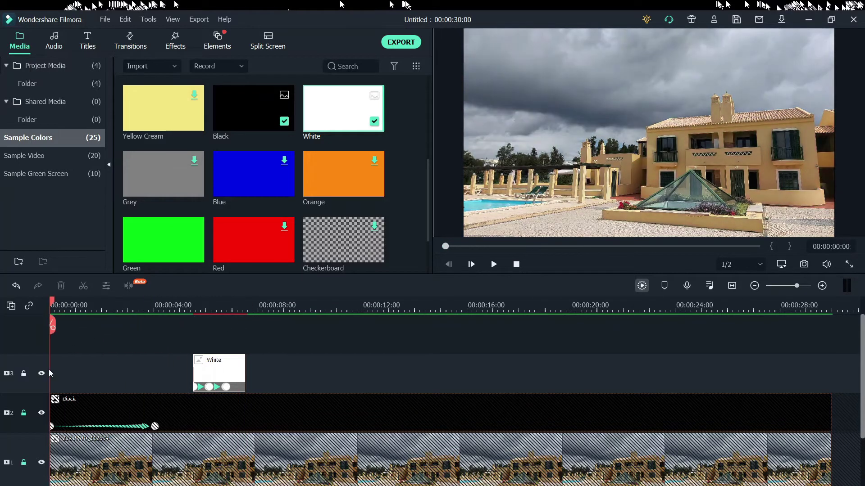
click(494, 264)
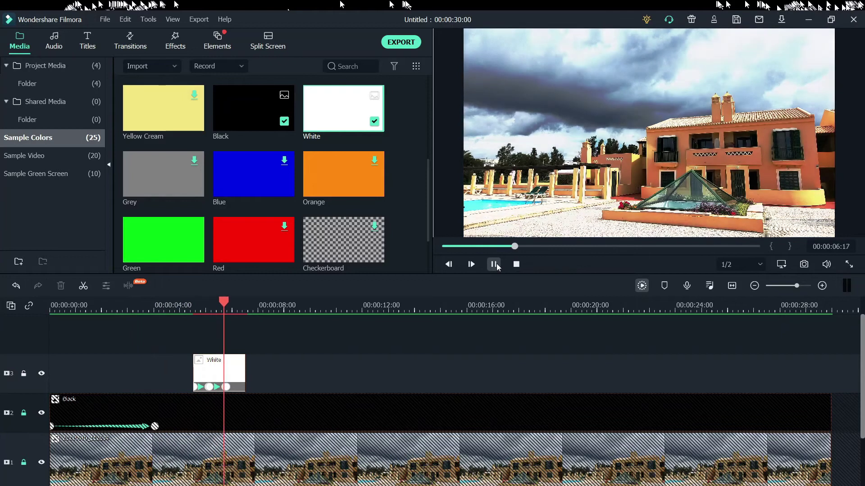
key(space)
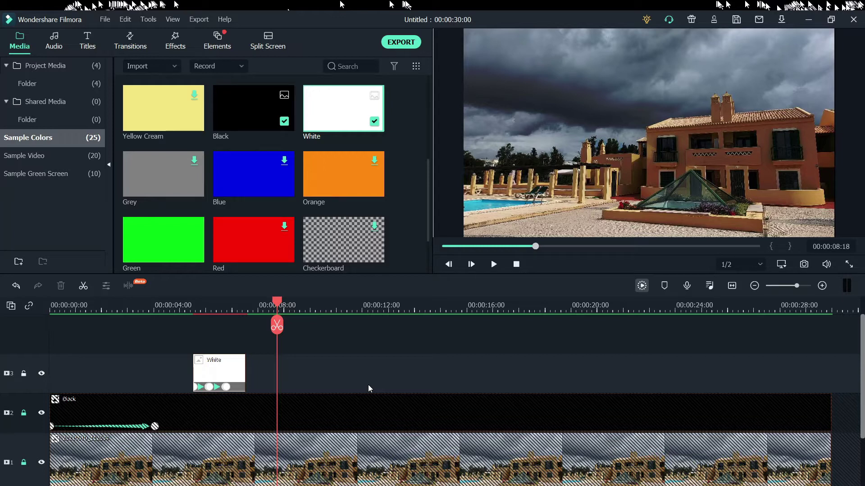
Step: Place the lightening thunder video after the White clip at 00:00:08:18, keeping the project settings of 1920 x 1080 25fps
double_click(45, 66)
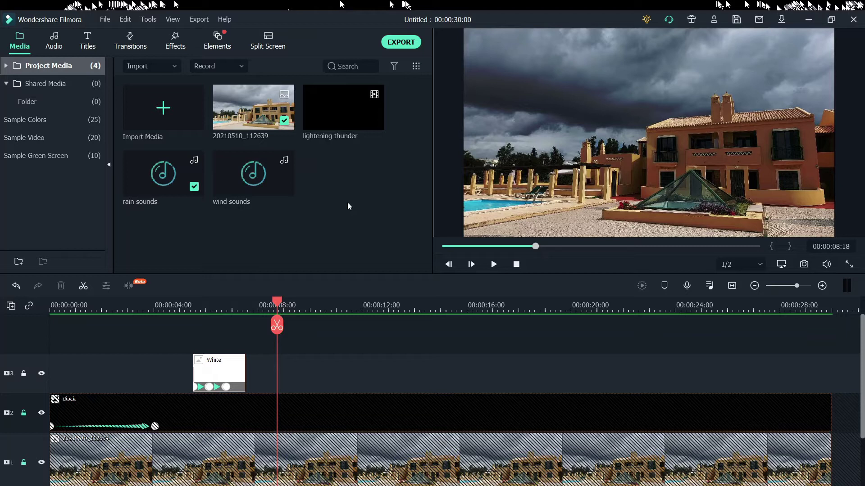
drag(339, 107, 282, 375)
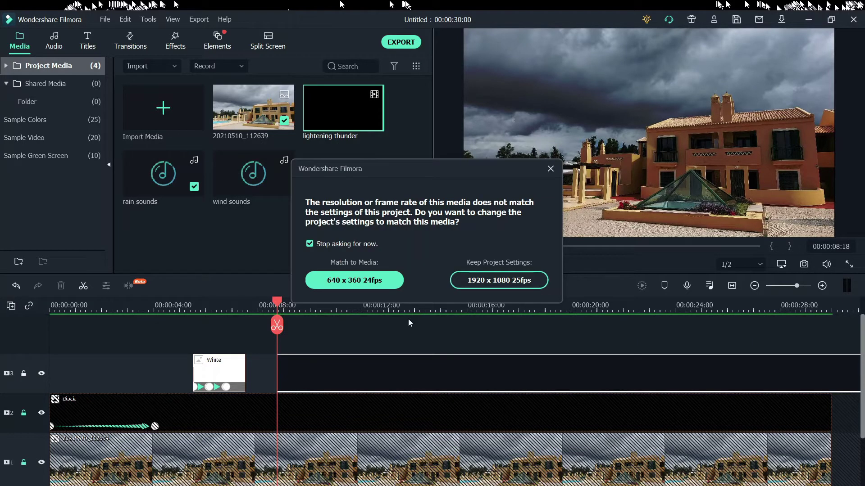
click(502, 277)
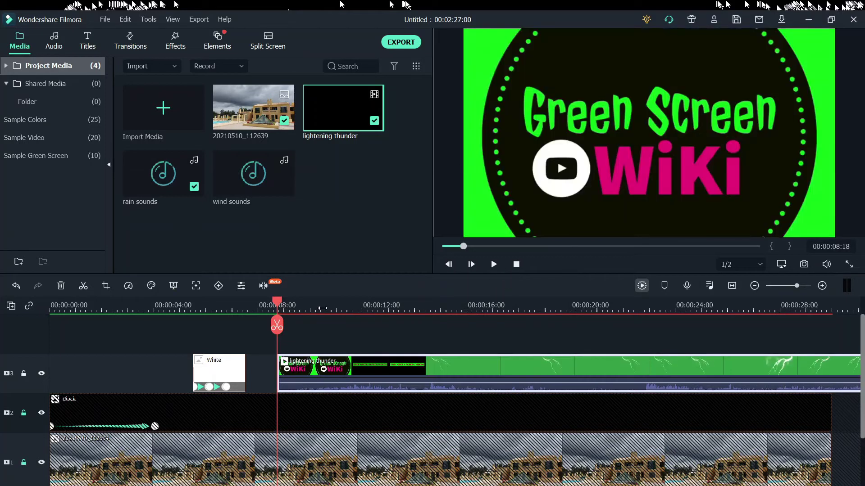
Step: Split the lightening thunder clip at 00:00:14:00 and delete the Green Screen Wiki intro before the cut
drag(278, 305, 415, 331)
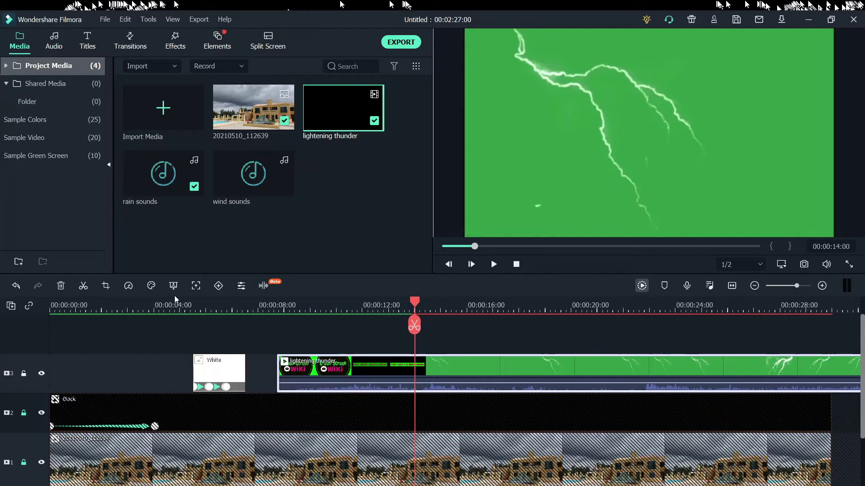
click(84, 286)
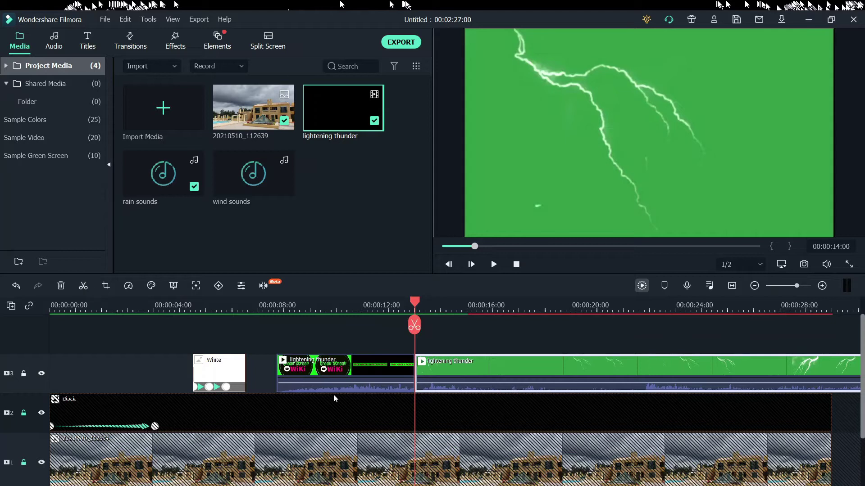
click(356, 369)
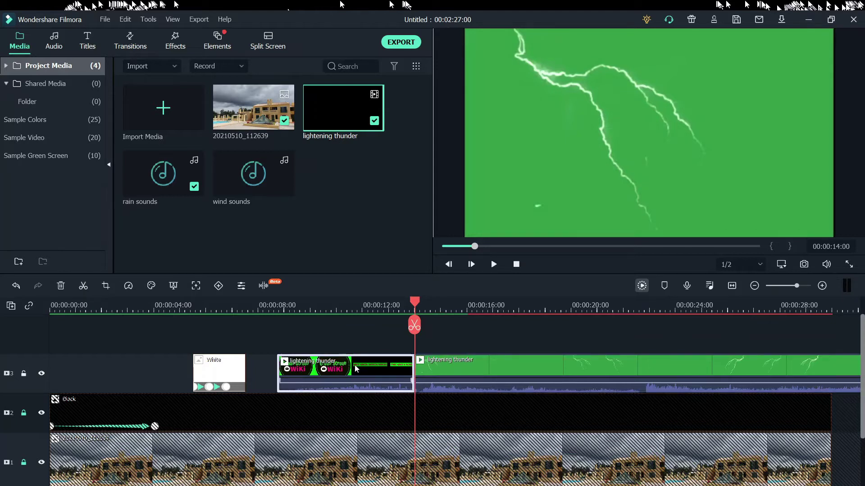
click(61, 287)
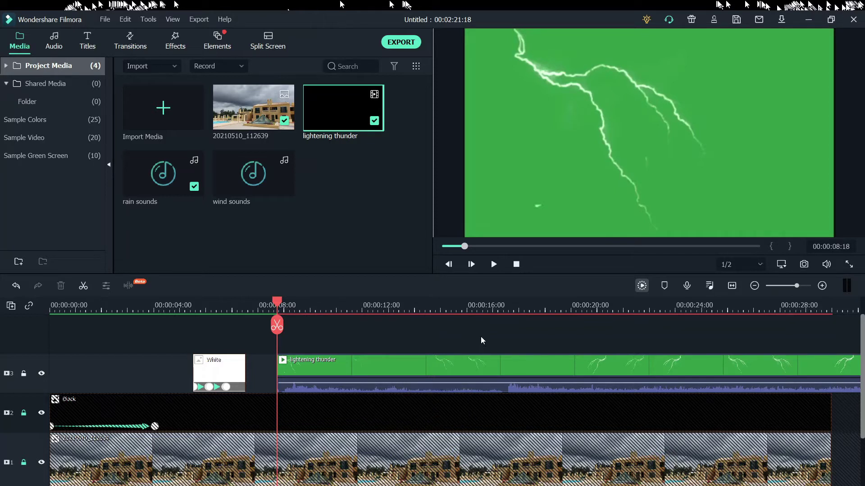
Step: Split the lightening thunder clip at 00:00:17:13, just before the next thunder sound, and delete everything after the cut
drag(278, 304, 505, 370)
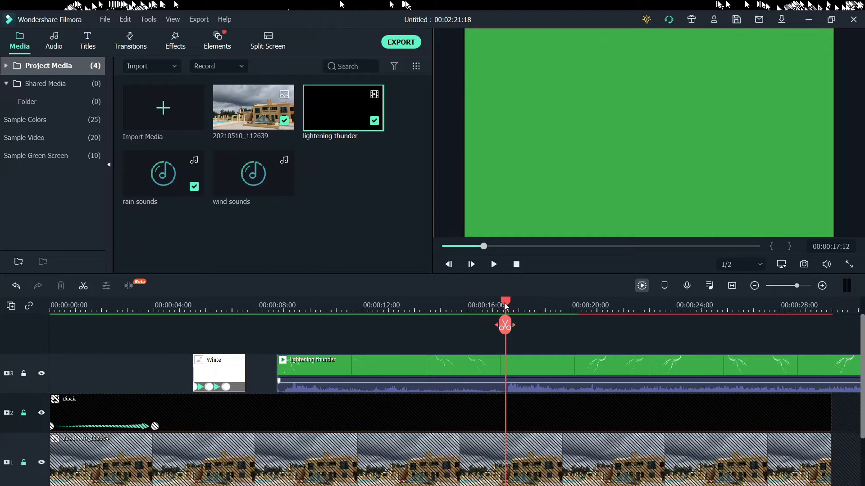
drag(505, 304, 495, 307)
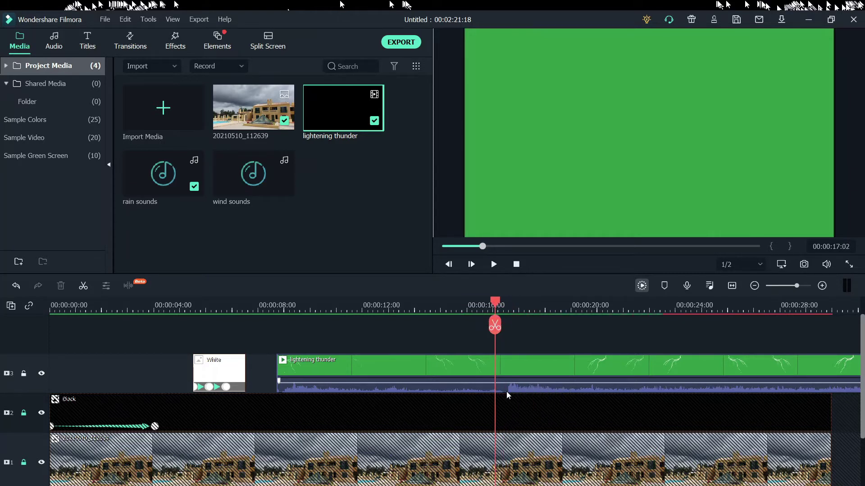
drag(499, 306, 507, 307)
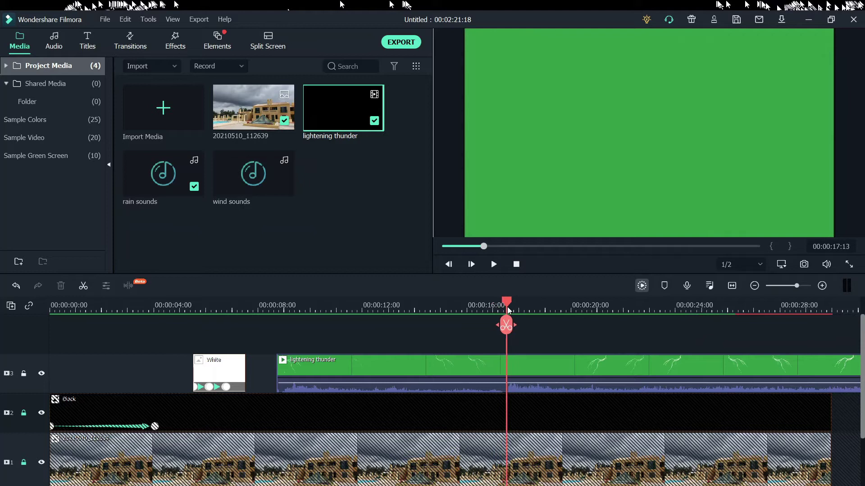
click(83, 285)
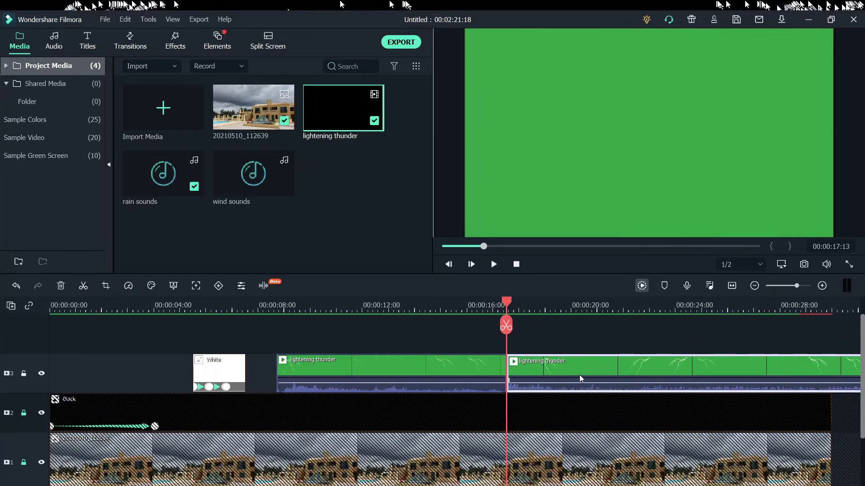
key(Delete)
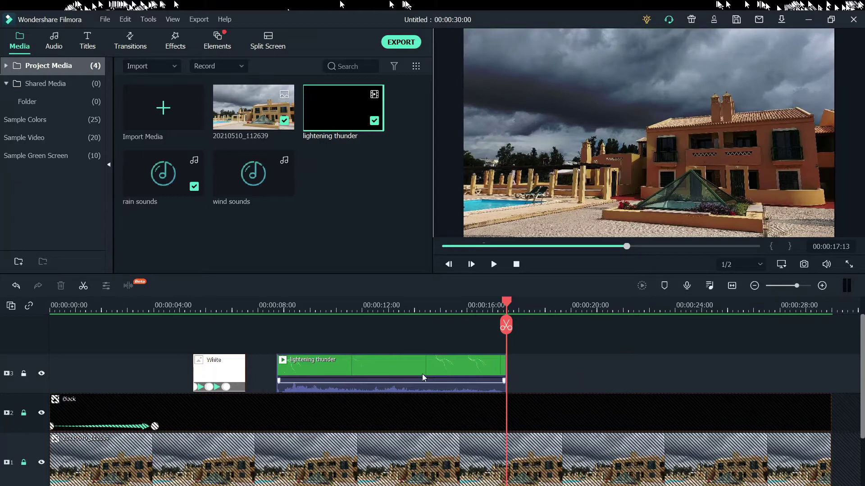
Step: Apply Chroma Key to the lightening thunder clip, sampling its green background, with offset 8 and tolerance 52
drag(507, 299, 343, 359)
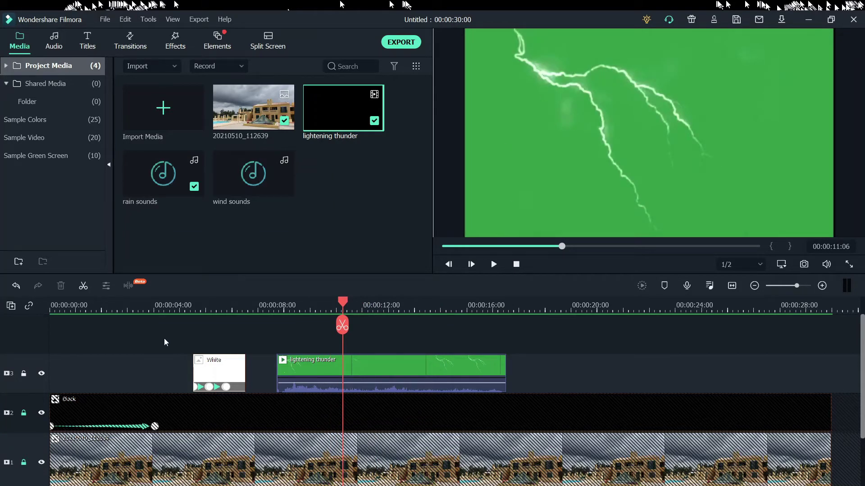
click(397, 381)
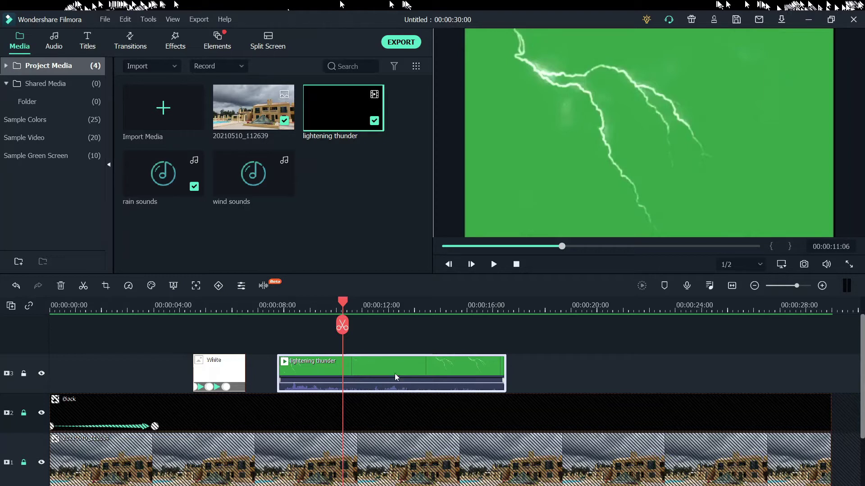
click(174, 287)
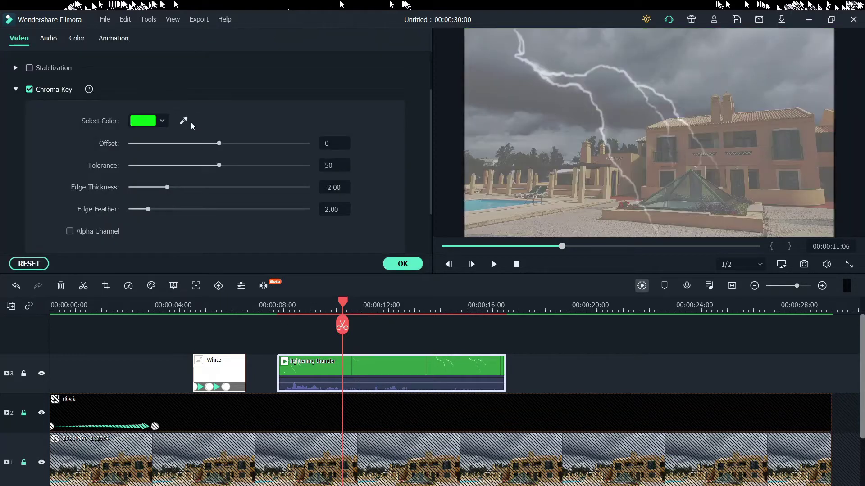
click(183, 120)
click(569, 211)
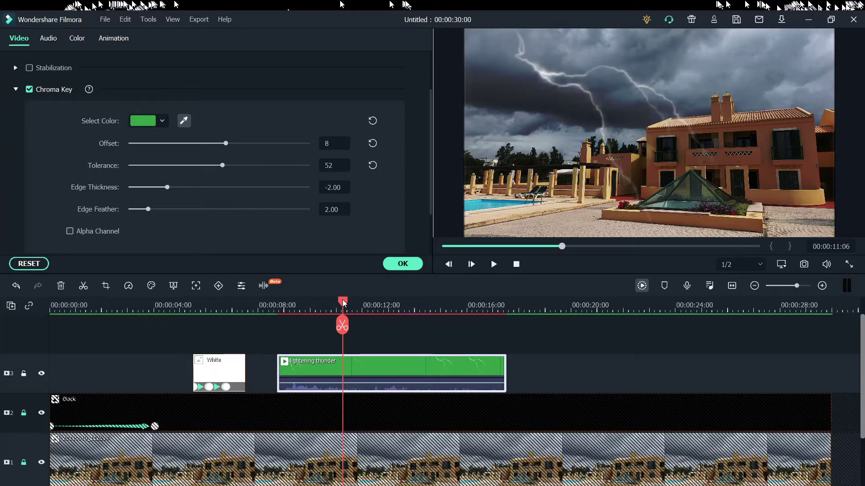
Step: Shrink the lightning overlay to just over a quarter of the frame's width and place it low in the sky above the pool pergola
click(493, 264)
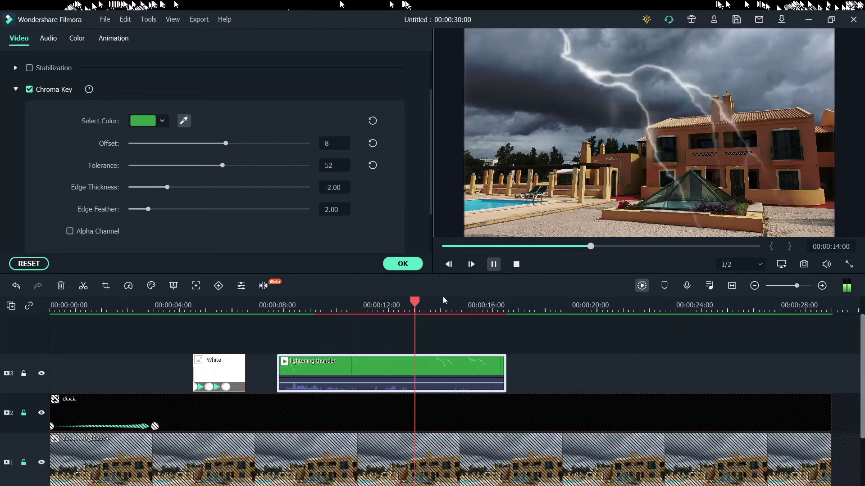
key(space)
click(542, 176)
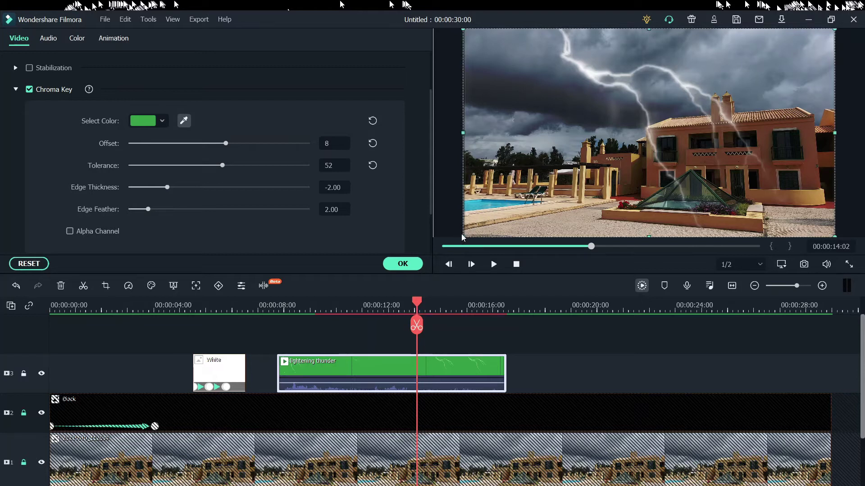
drag(462, 236, 748, 91)
drag(783, 57, 544, 140)
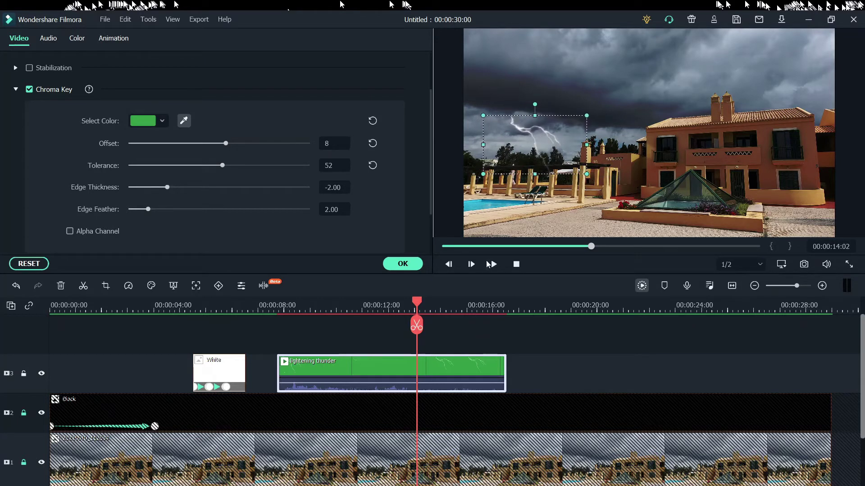
Step: Play the lightening thunder clip from near its start to check the resized lightning overlay
drag(413, 303, 270, 303)
click(495, 265)
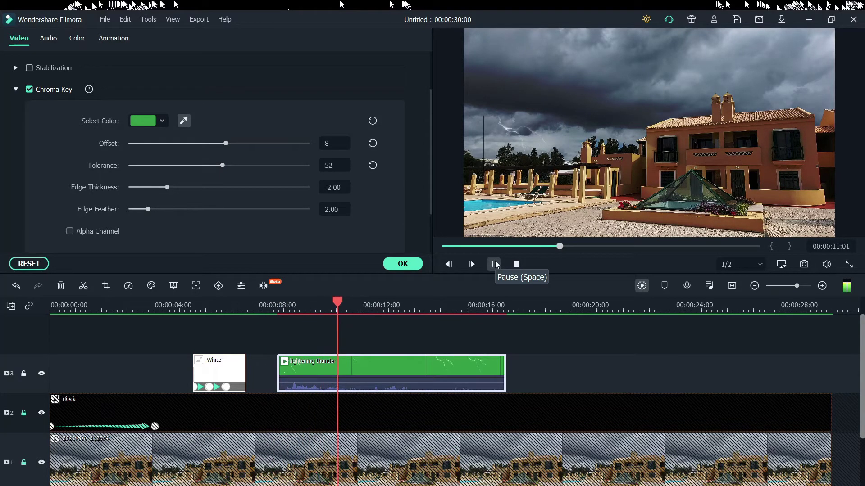
click(495, 264)
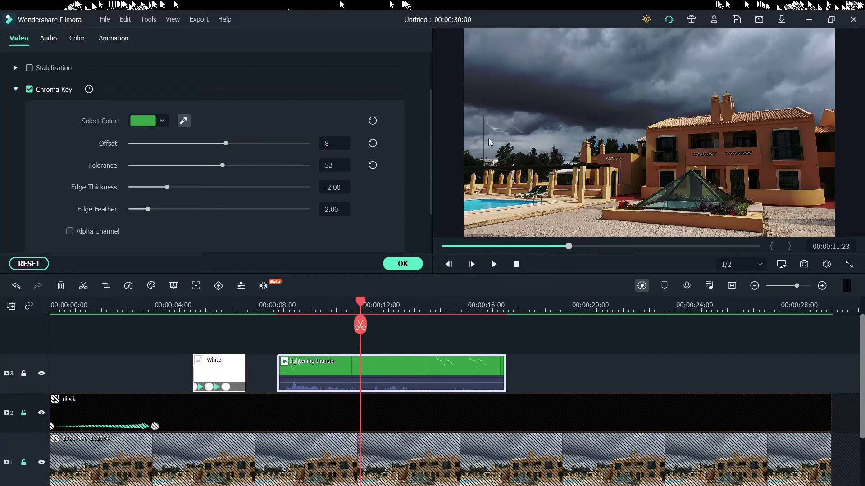
Step: Crop the lightening thunder clip with a custom ratio, trimming a narrow strip off its left edge
click(398, 372)
click(106, 285)
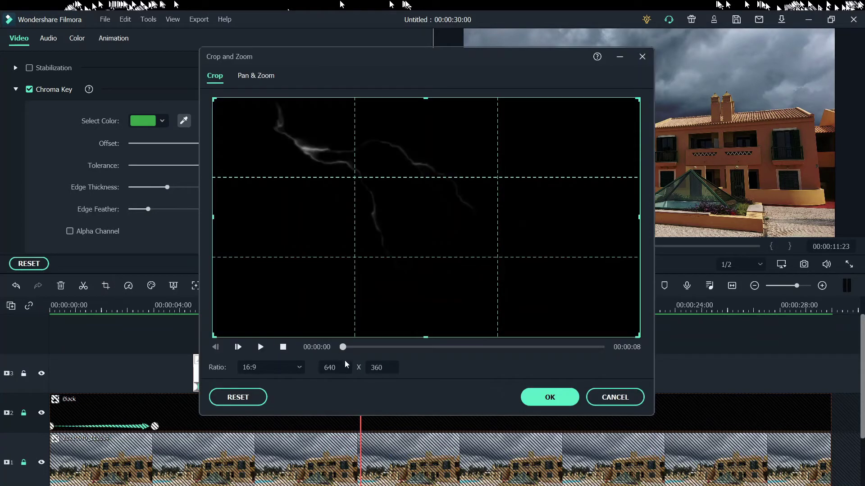
click(298, 369)
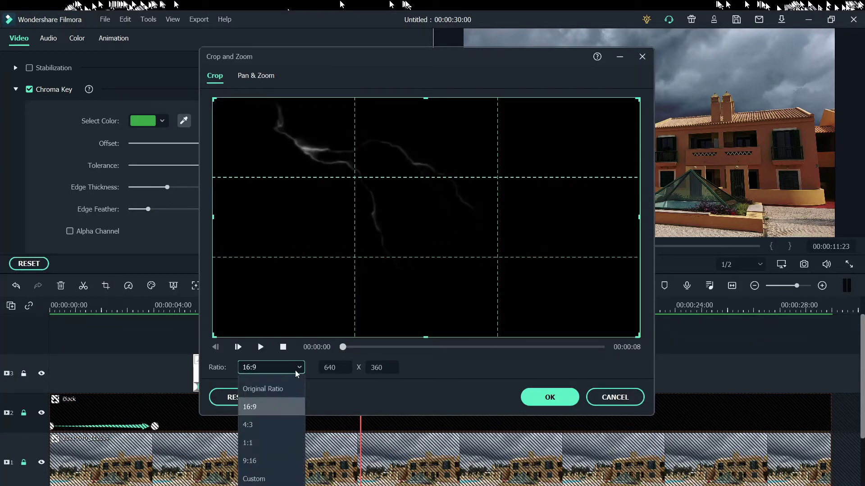
click(255, 480)
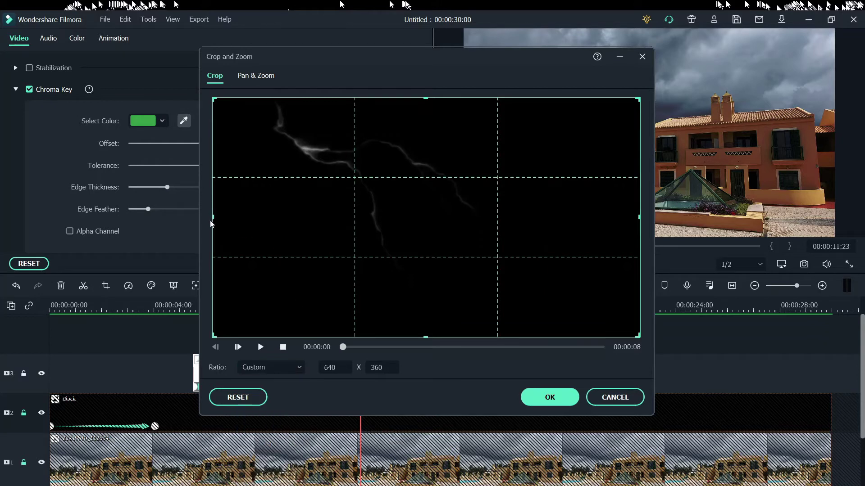
drag(212, 218, 234, 220)
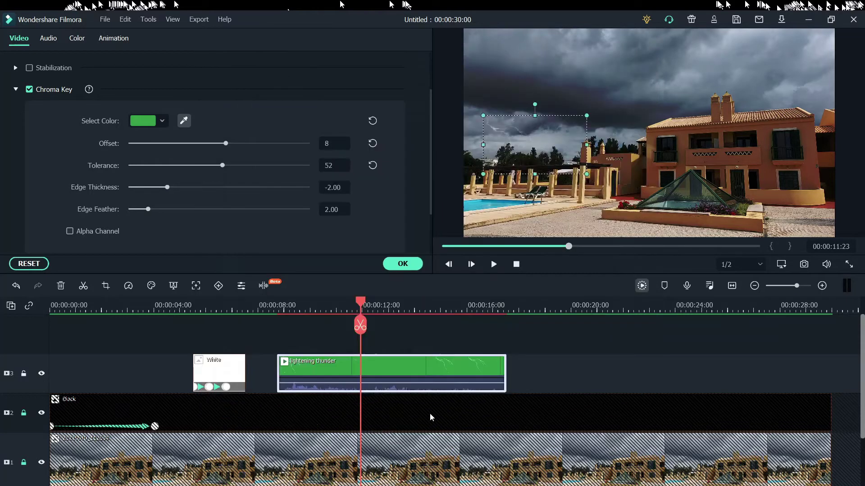
click(548, 398)
Step: Play the cropped lightning, then at 00:00:14:01 move its overlay slightly up and to the right in the sky above the pergola
drag(368, 329, 282, 328)
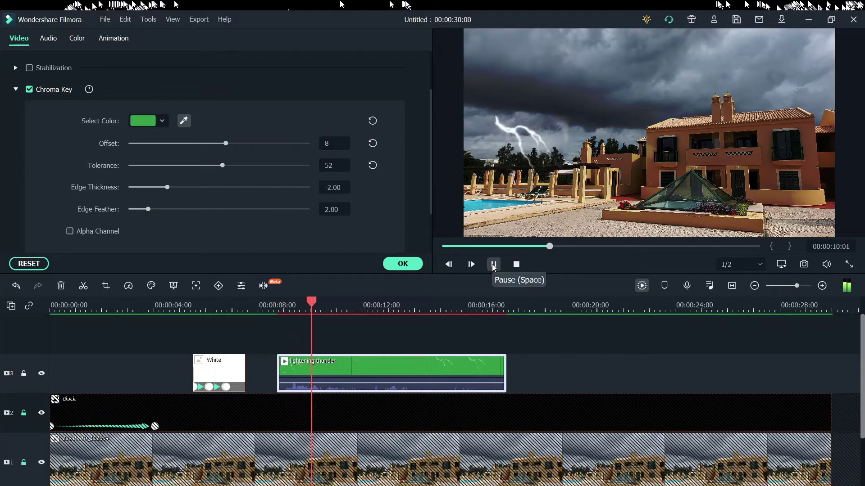
click(493, 265)
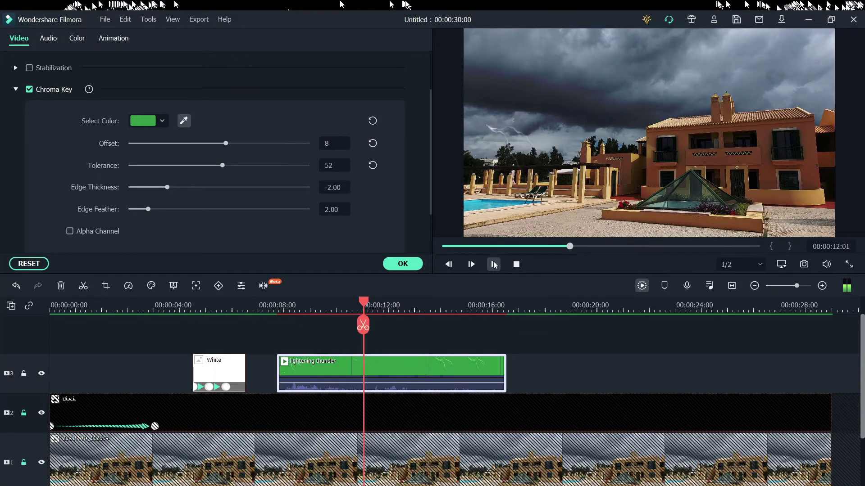
drag(366, 303, 417, 305)
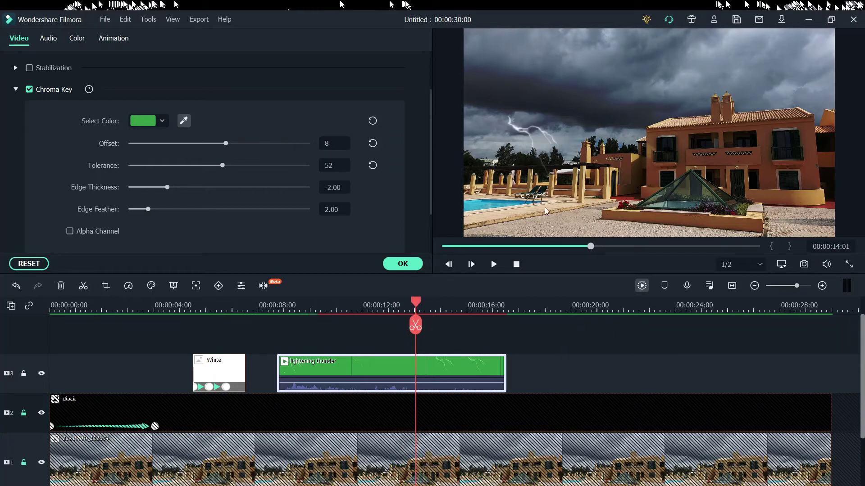
drag(517, 129, 527, 124)
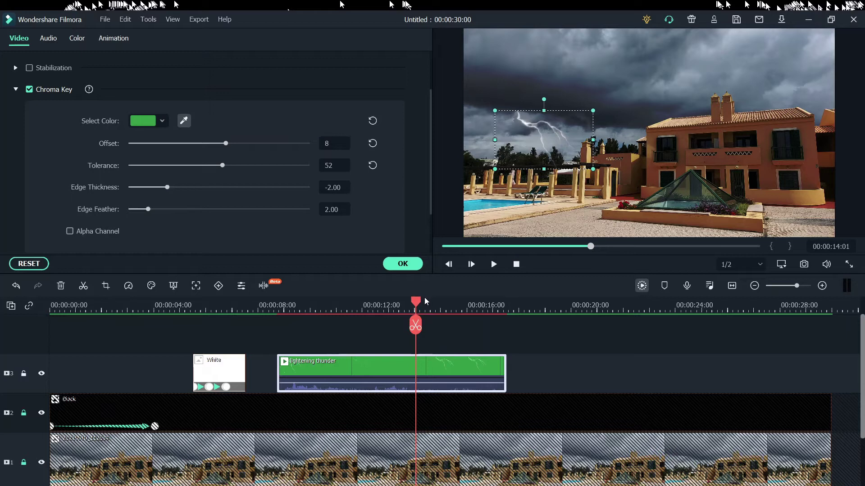
Step: Render the timeline preview and play it from just before the lightening thunder clip to check the lightning
drag(415, 304, 275, 304)
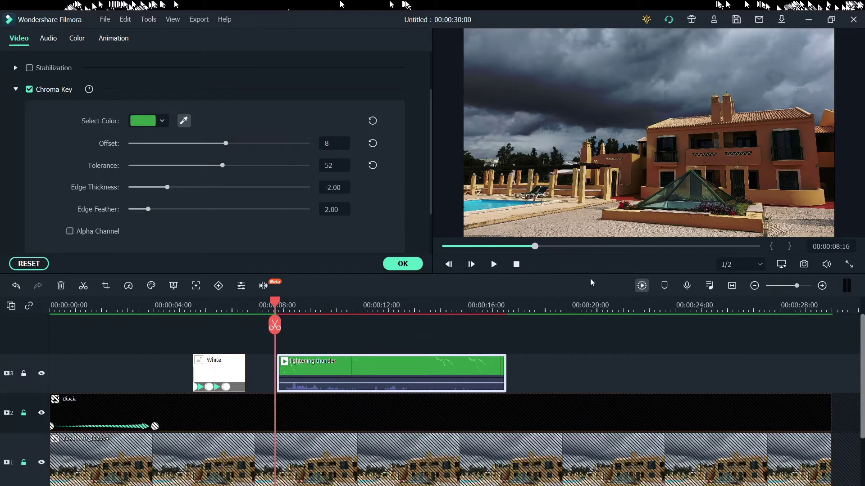
click(641, 286)
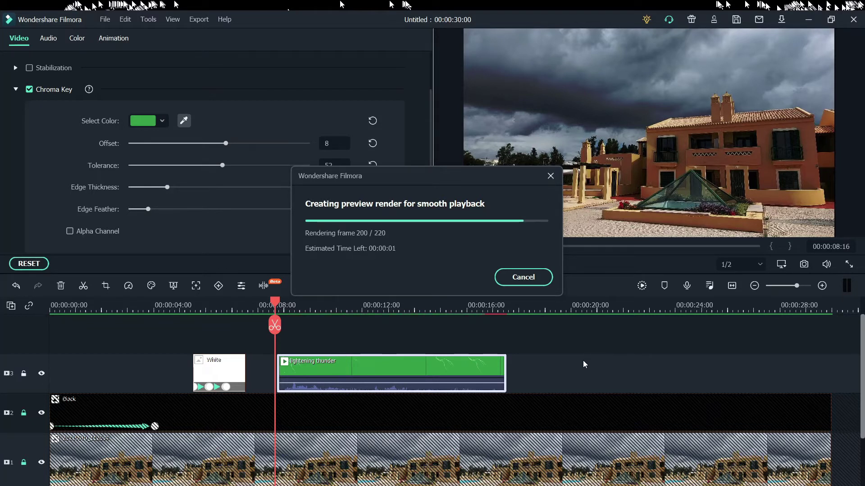
click(494, 265)
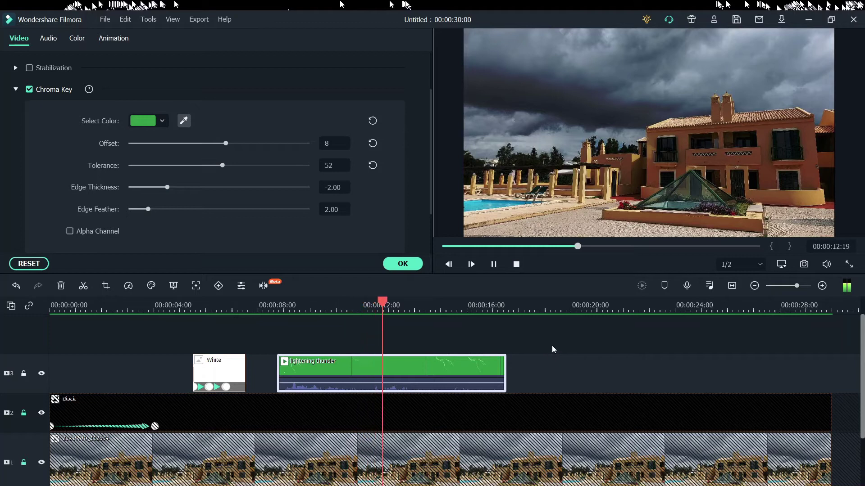
click(314, 335)
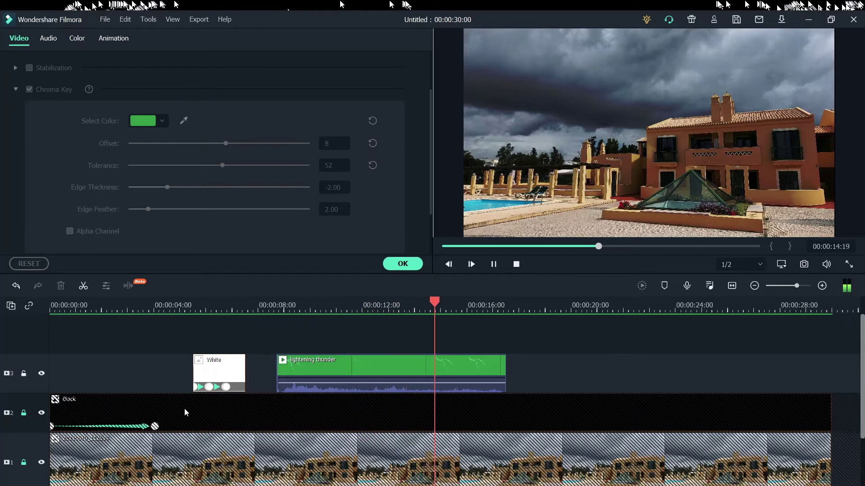
click(493, 265)
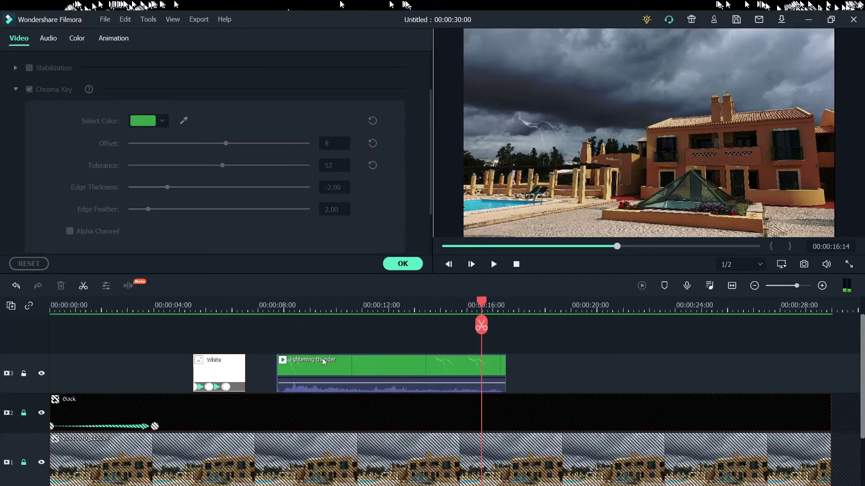
Step: Lock video track 3 and place the wind sounds clip at the start of audio track 1
click(24, 375)
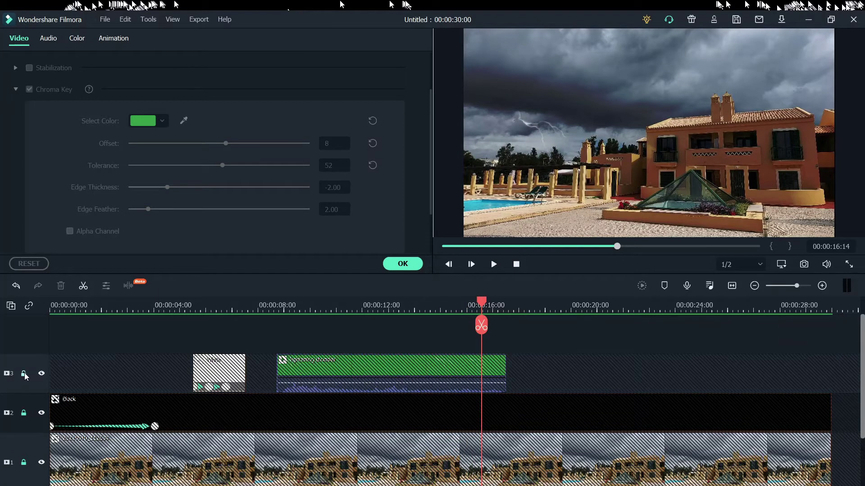
scroll(552, 341, down, 1)
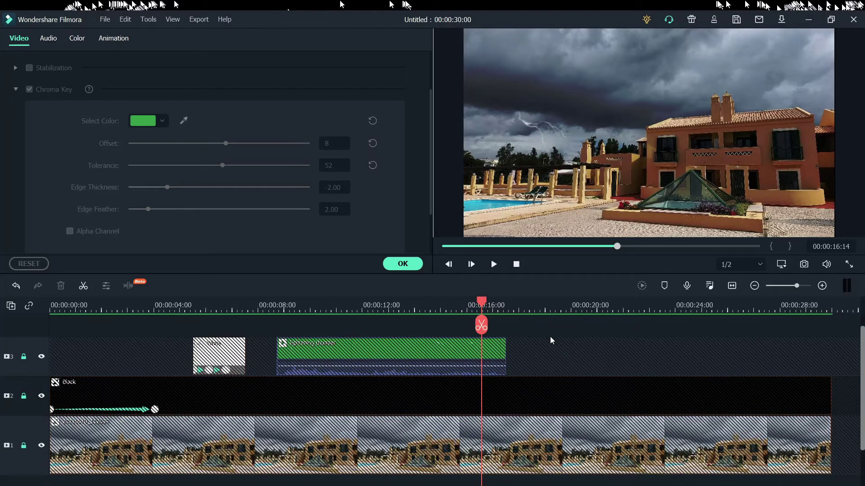
click(403, 264)
scroll(594, 377, down, 2)
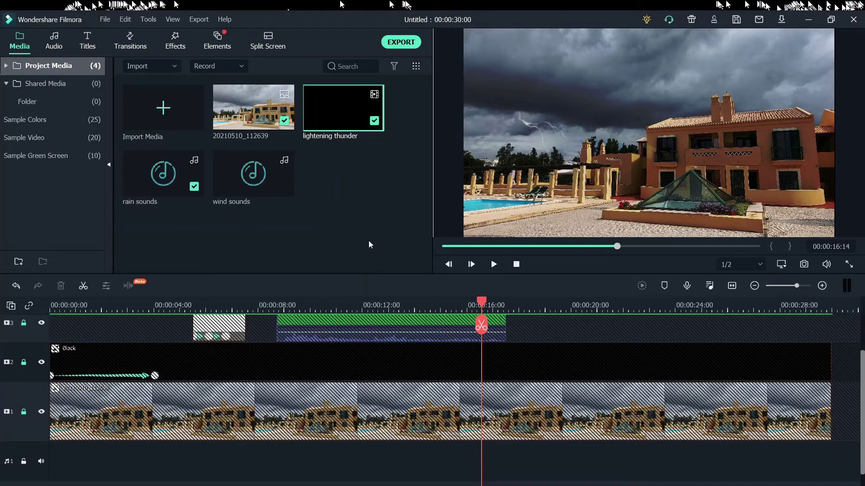
drag(260, 181, 66, 479)
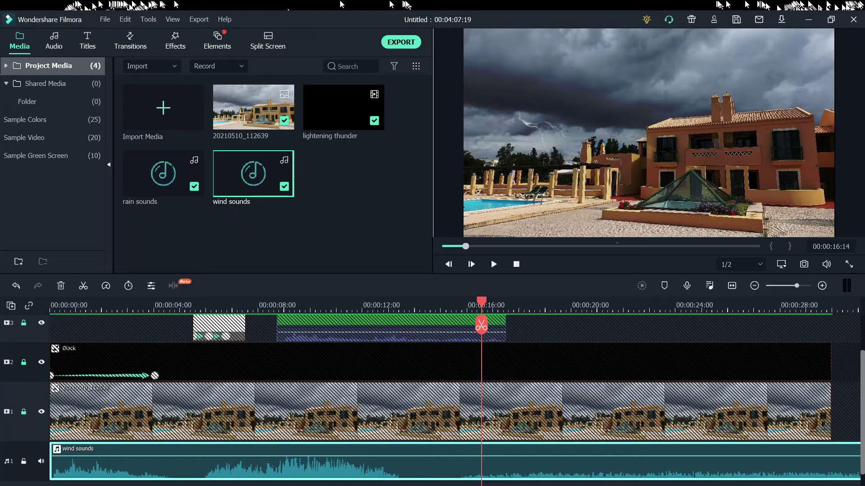
Step: Split the wind sounds clip at 00:00:15:22 and delete the part before the cut
drag(483, 304, 450, 312)
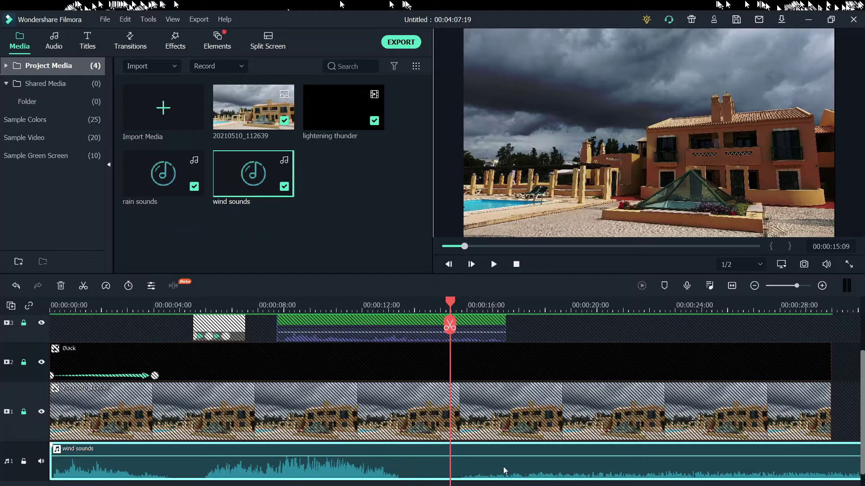
drag(453, 305, 464, 305)
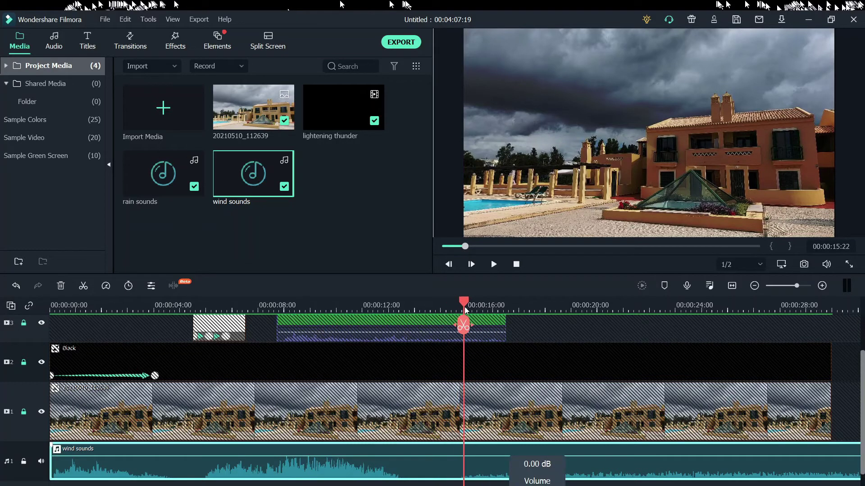
click(83, 285)
click(268, 461)
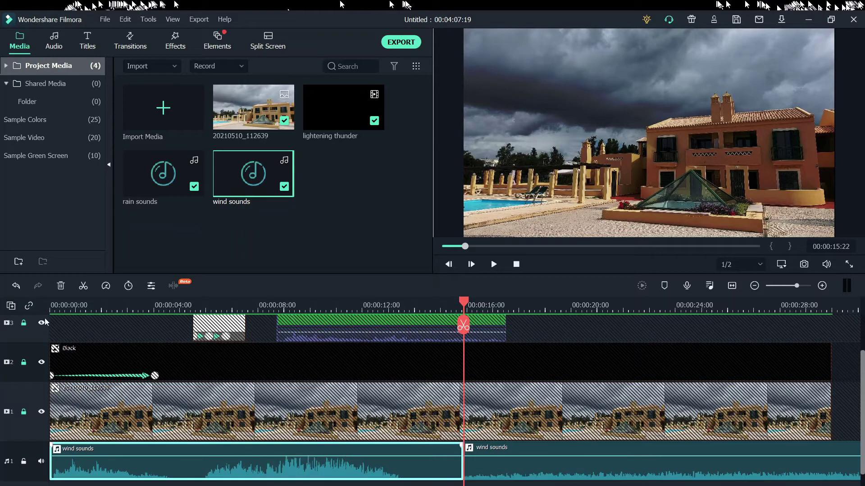
click(61, 286)
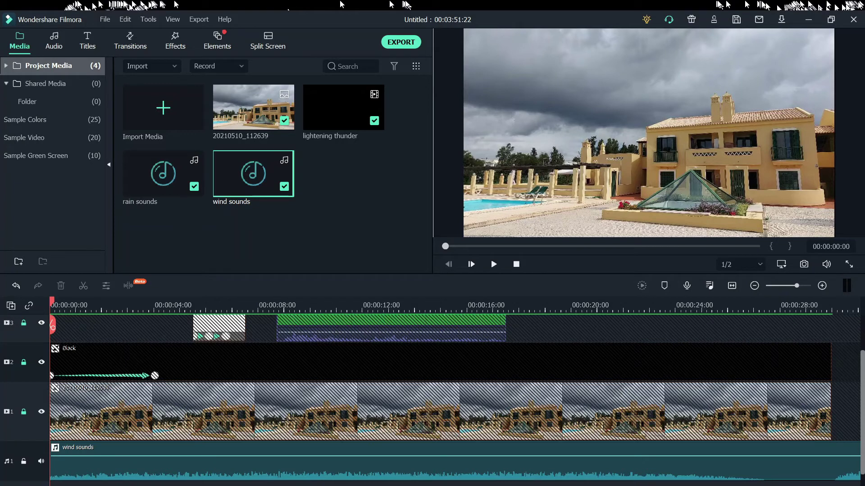
Step: Add a volume keyframe at the start of the wind sounds clip and lower its volume to -47.76 dB
click(169, 461)
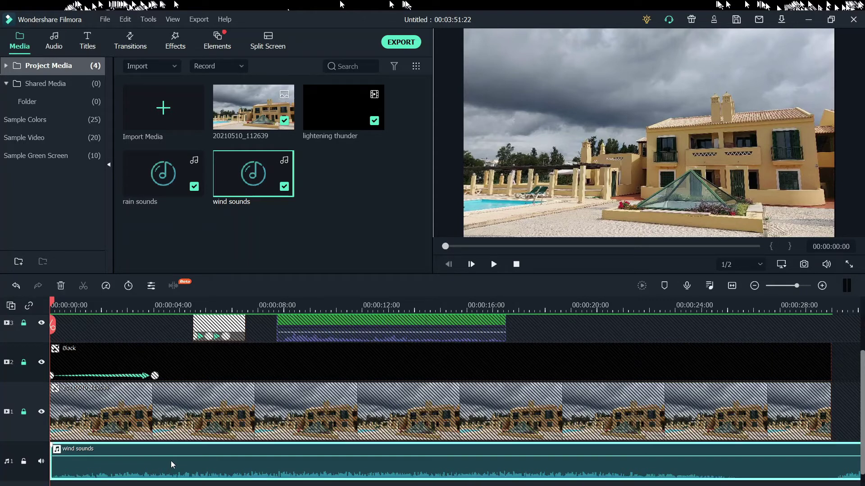
double_click(171, 460)
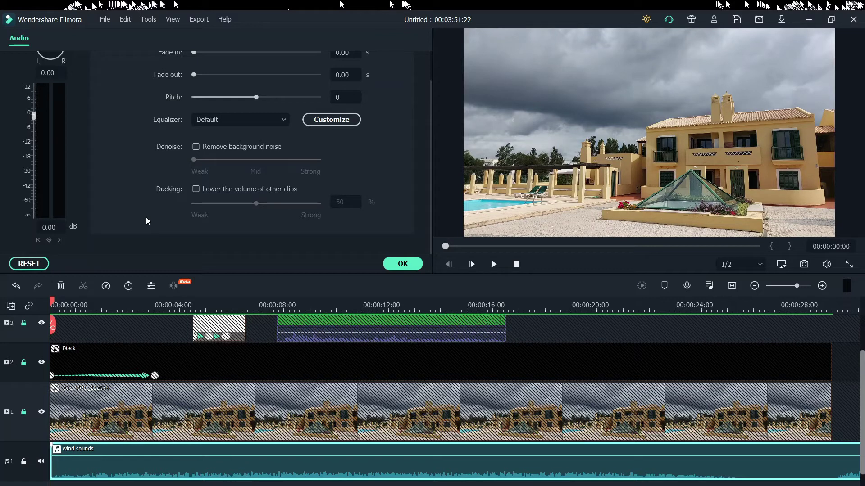
key(Right)
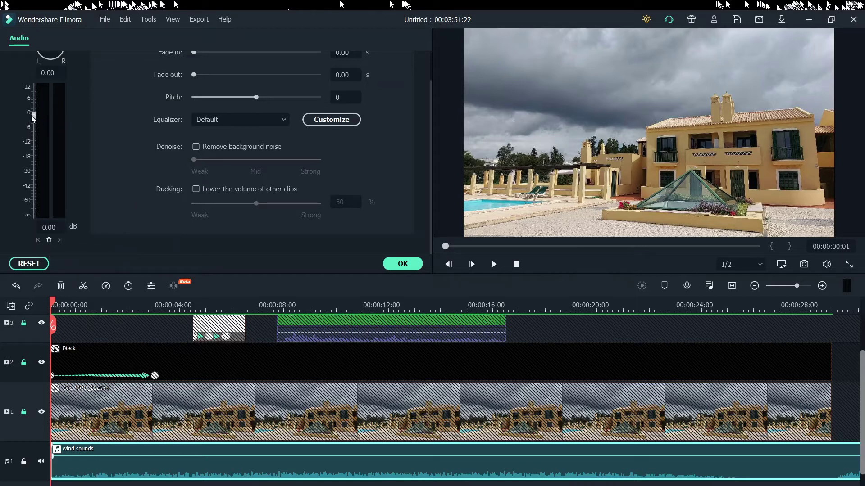
drag(35, 118, 25, 190)
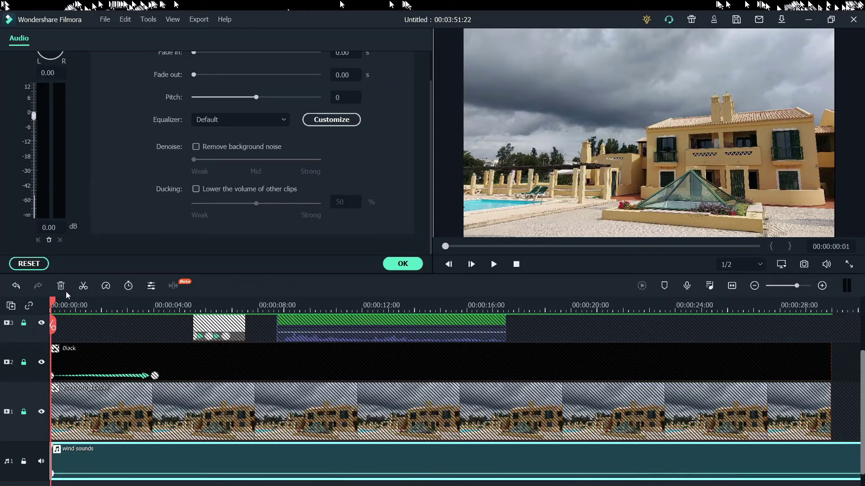
Step: Add a second volume keyframe to the wind sounds clip at 00:00:03:05 with the volume at 6.00 dB
drag(52, 302, 134, 327)
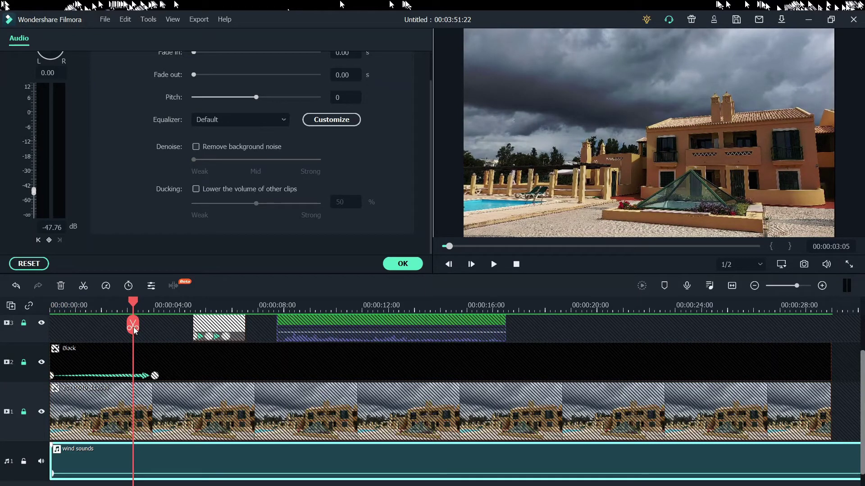
click(50, 240)
drag(34, 193, 39, 103)
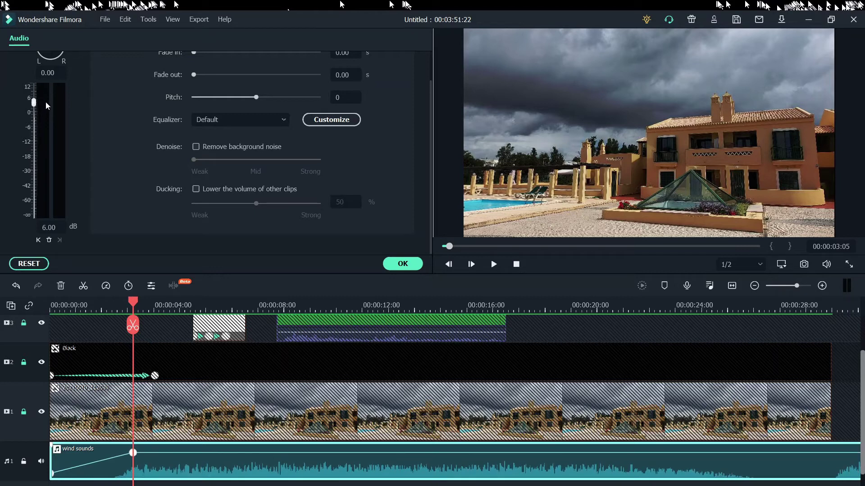
Step: Play the timeline from the beginning to check the wind sound's fade-in against the scene
drag(131, 304, 46, 343)
click(493, 264)
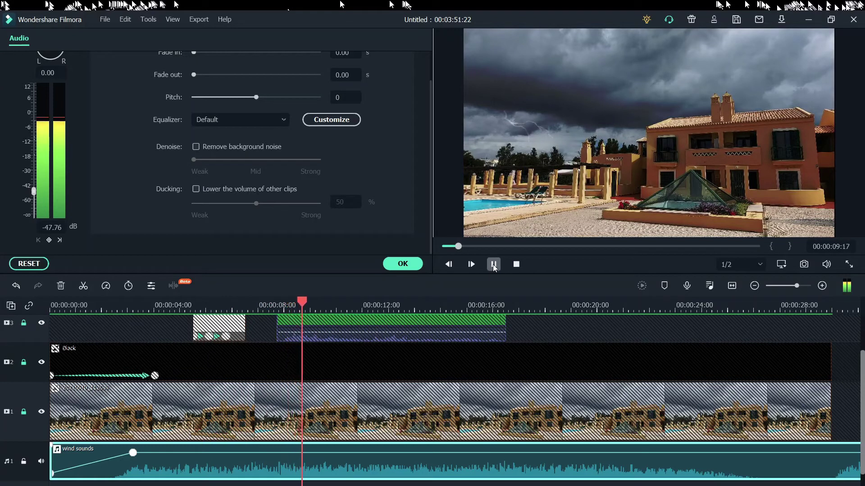
click(494, 265)
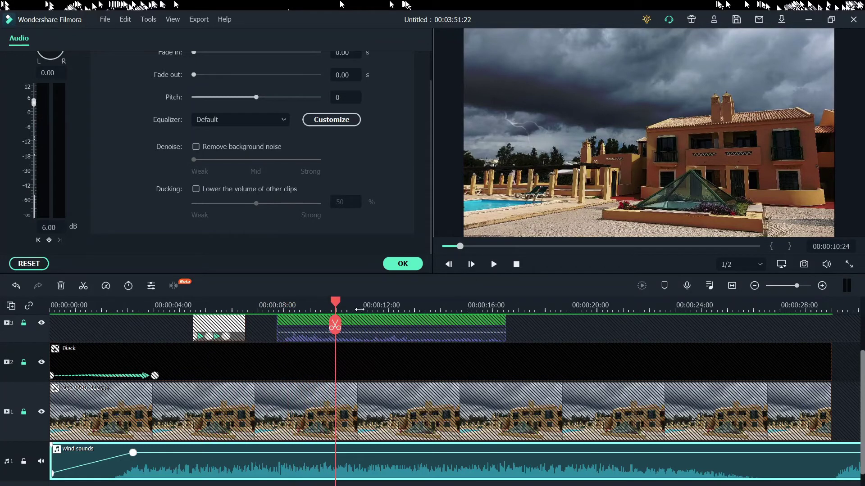
Step: Raise the level section of the wind sounds volume line to 6.96 dB and confirm the audio settings
drag(230, 453, 234, 453)
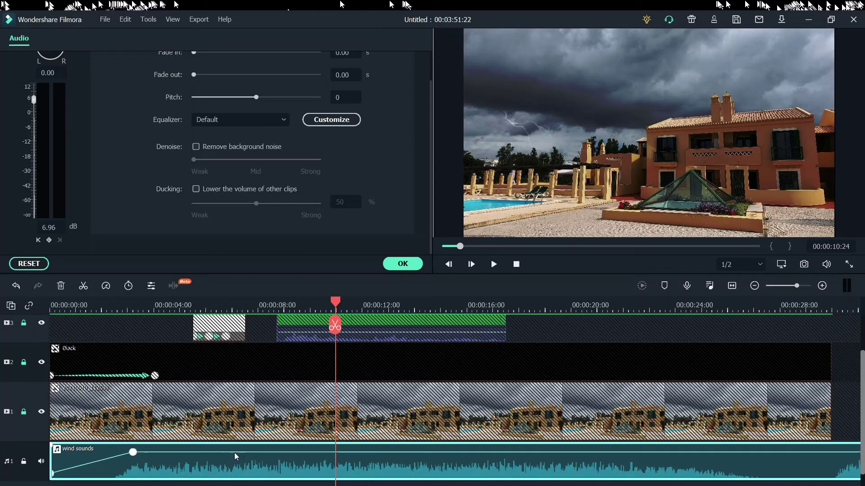
scroll(620, 345, down, 1)
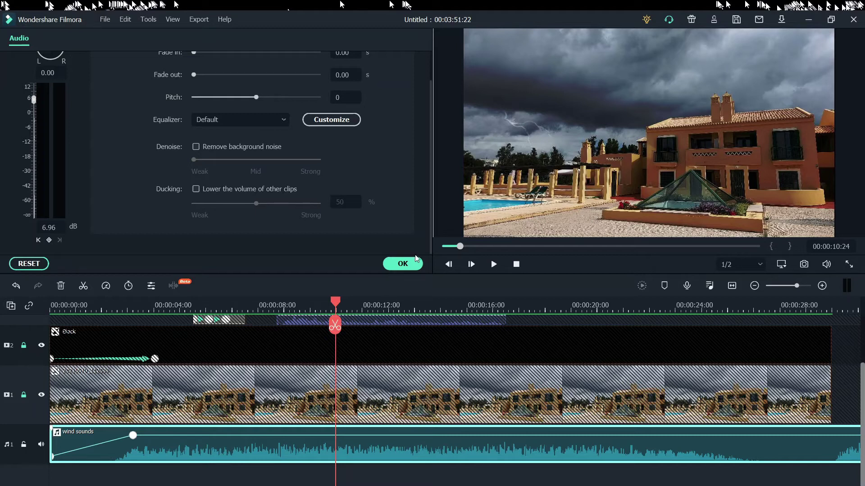
click(402, 264)
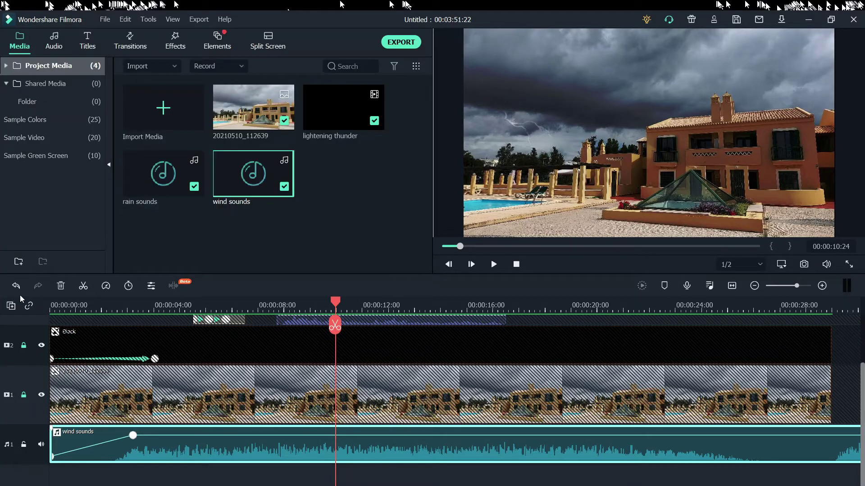
Step: Add a second audio track to the timeline below the wind sounds track
click(11, 305)
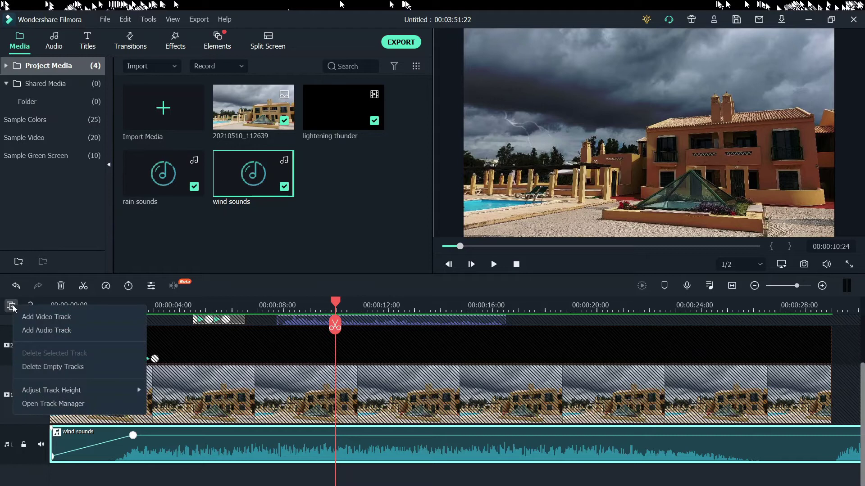
click(23, 331)
scroll(98, 456, down, 1)
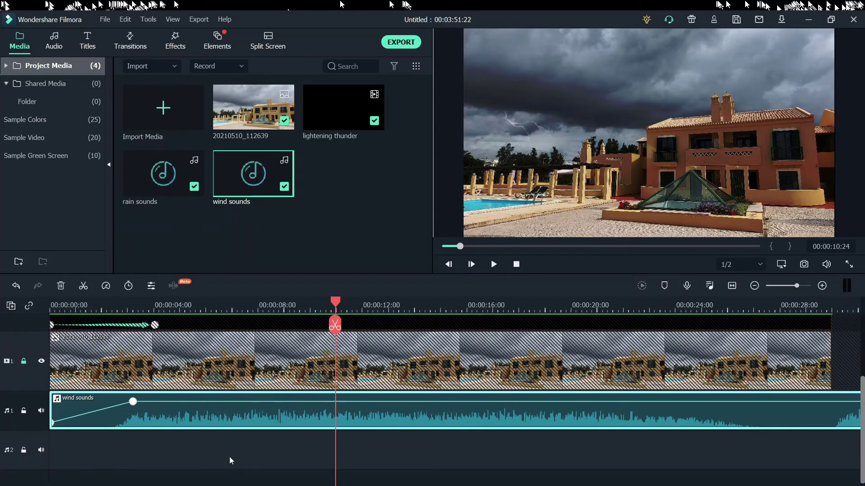
scroll(397, 356, up, 2)
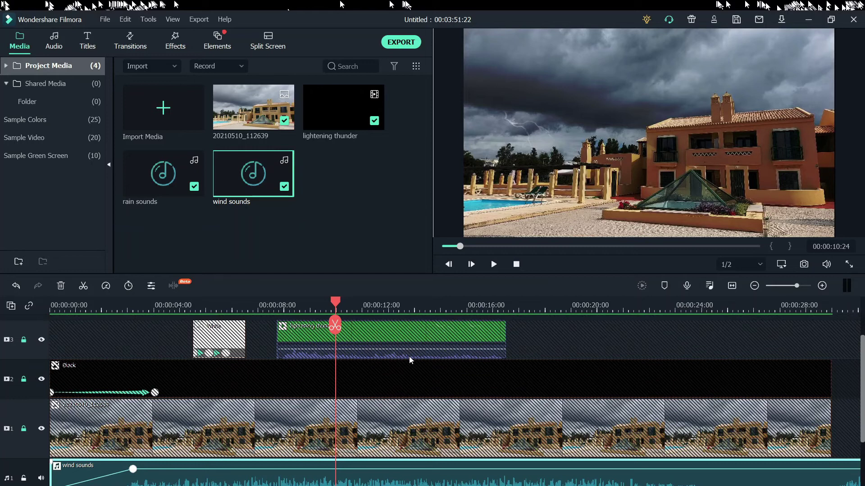
Step: Place the rain sounds clip on the second audio track starting at 00:00:15:05
drag(334, 302, 420, 311)
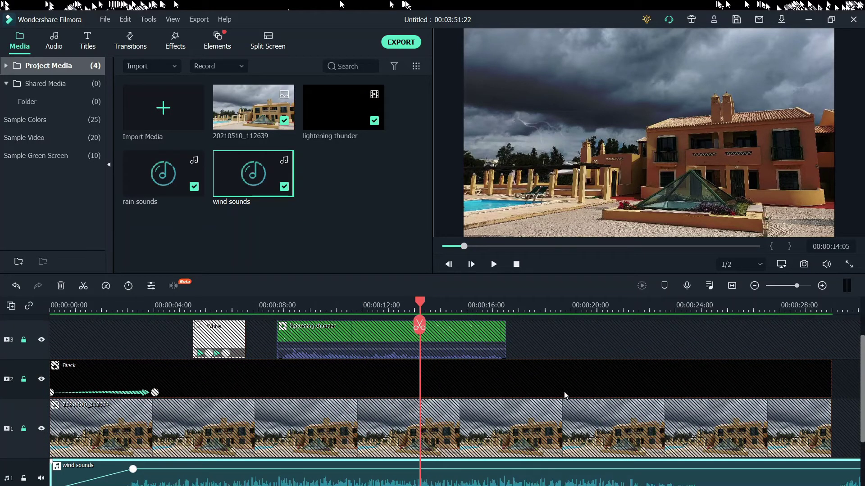
scroll(536, 407, down, 2)
click(447, 453)
click(162, 190)
drag(164, 174, 451, 469)
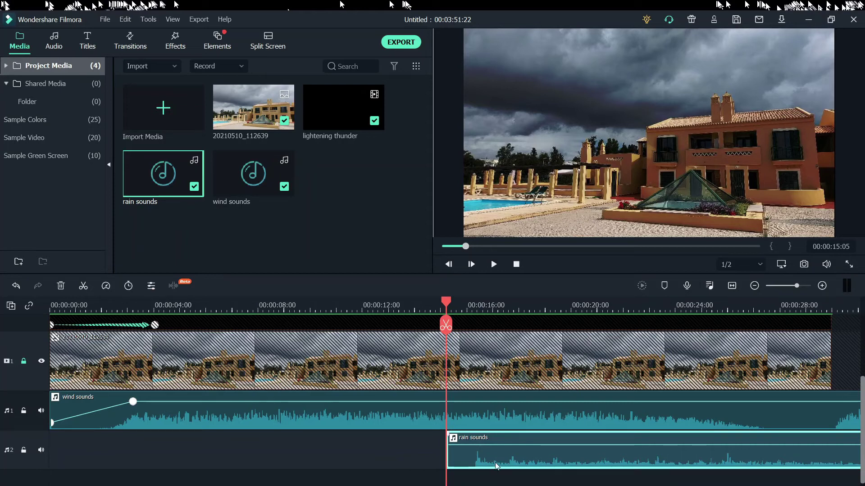
Step: Split the rain sounds clip at 00:00:16:06 and delete the short portion before the cut
drag(447, 297, 474, 319)
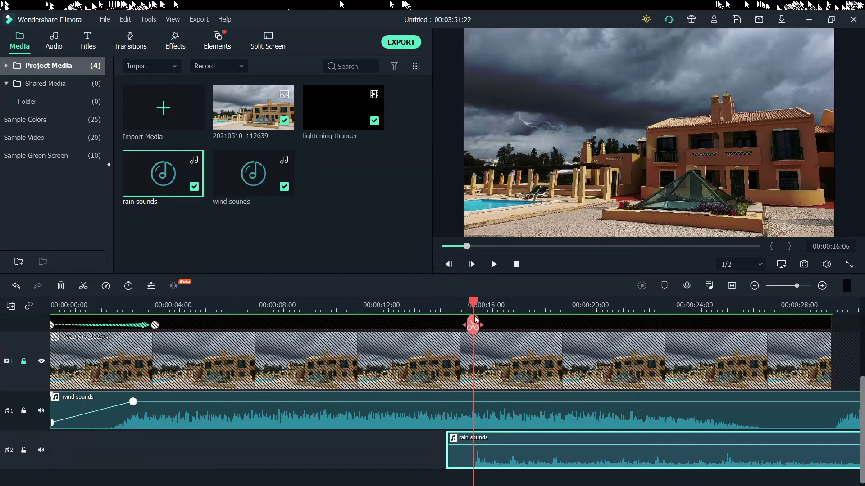
click(83, 286)
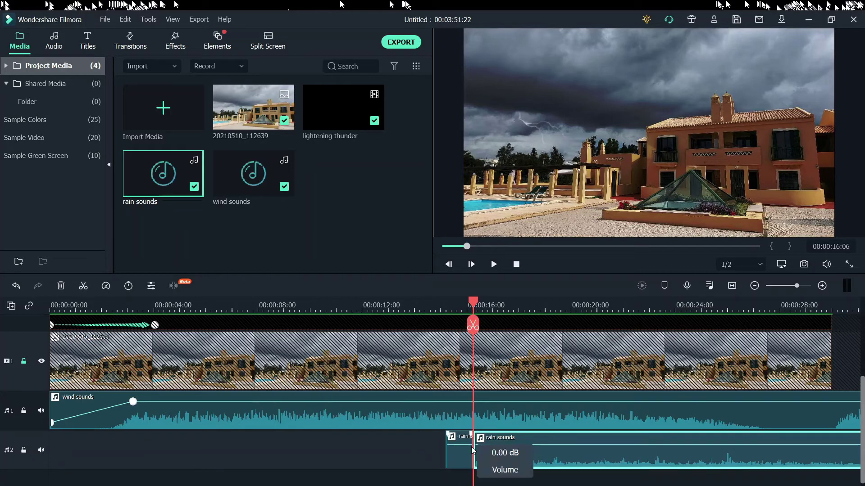
click(461, 458)
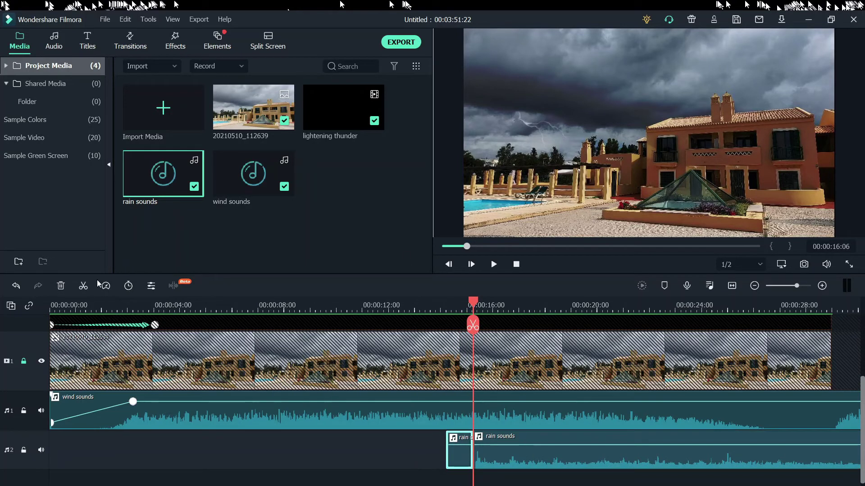
click(61, 286)
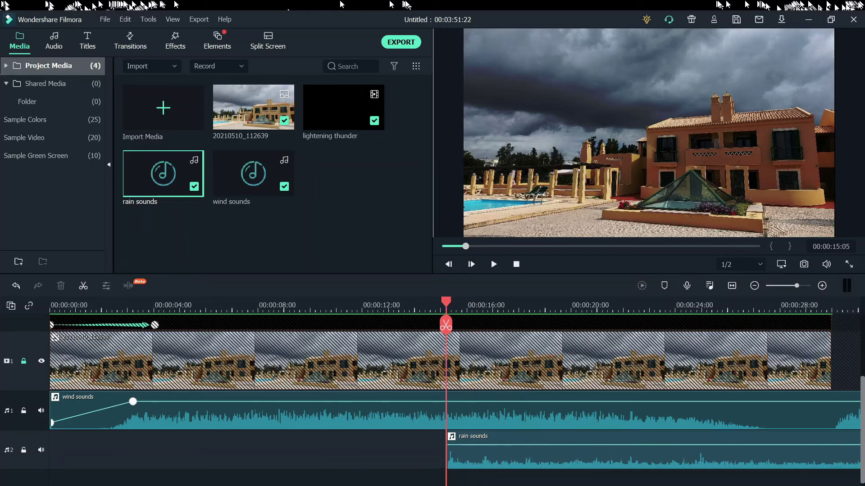
Step: Add a volume keyframe to the rain sounds clip at 00:00:15:06 and lower its volume to -44.88 dB
scroll(528, 412, up, 2)
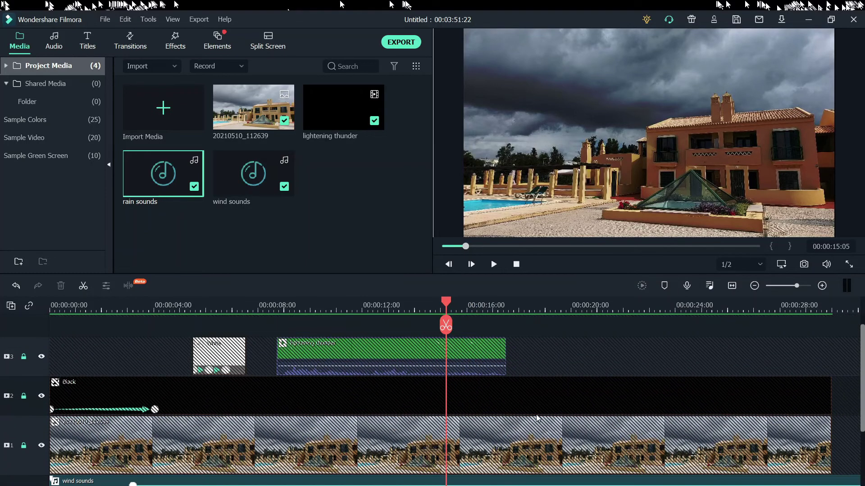
scroll(469, 390, down, 3)
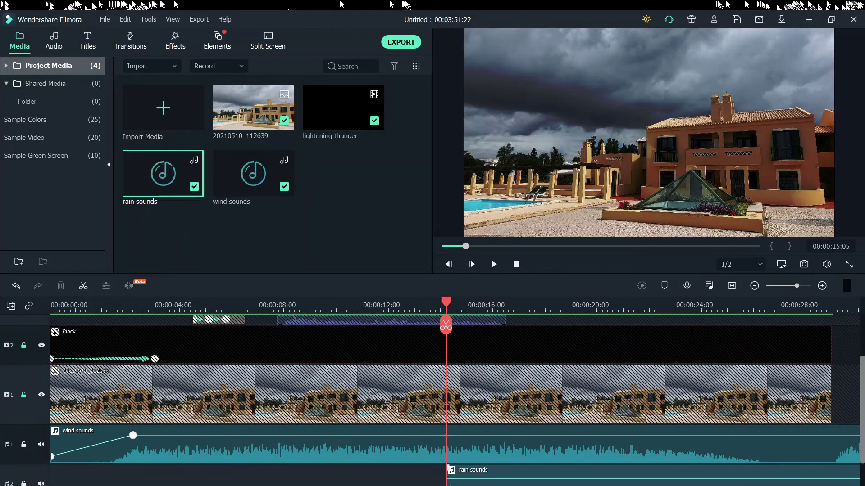
double_click(496, 446)
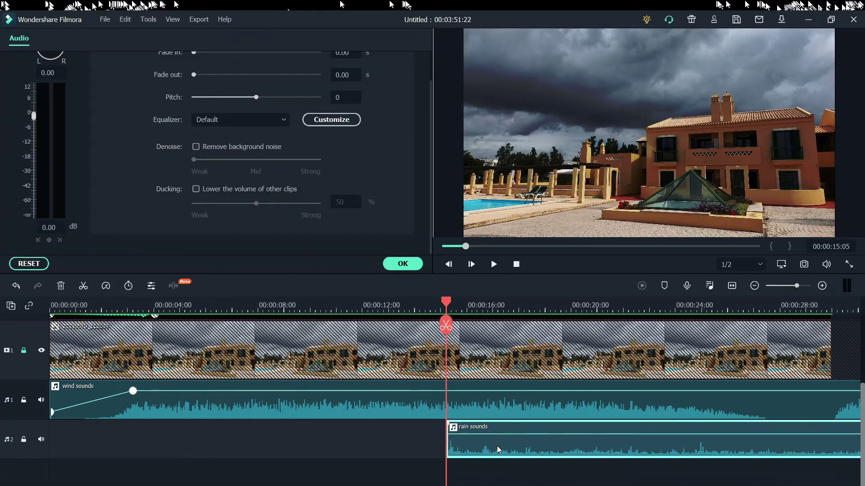
key(Right)
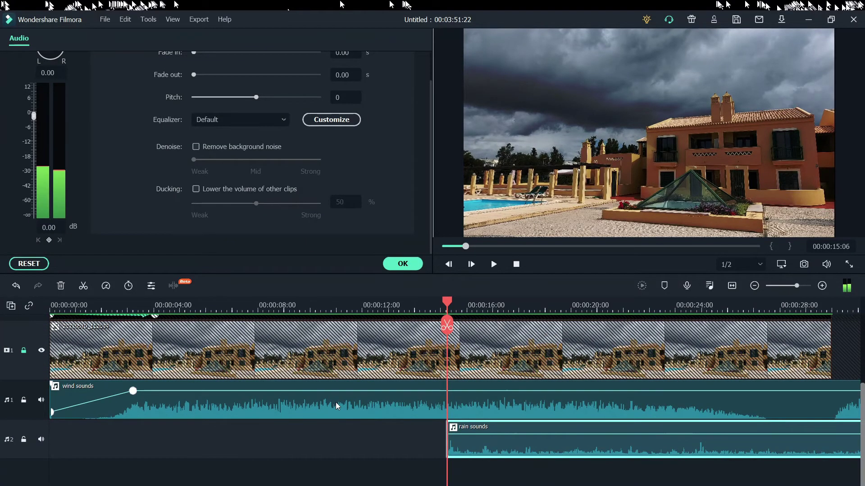
click(49, 241)
drag(34, 118, 34, 196)
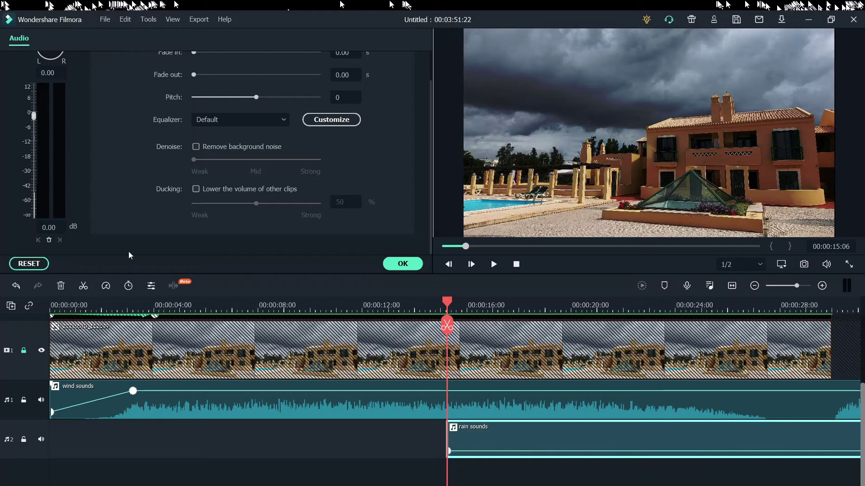
Step: Add a second rain sounds volume keyframe at 00:00:17:10 with the volume at 0.24 dB and confirm the audio settings
drag(448, 303, 505, 339)
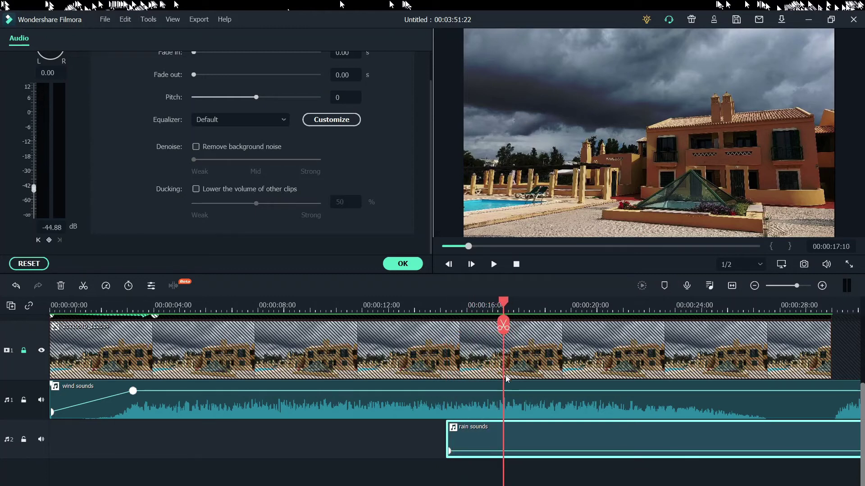
click(49, 240)
drag(34, 193, 49, 114)
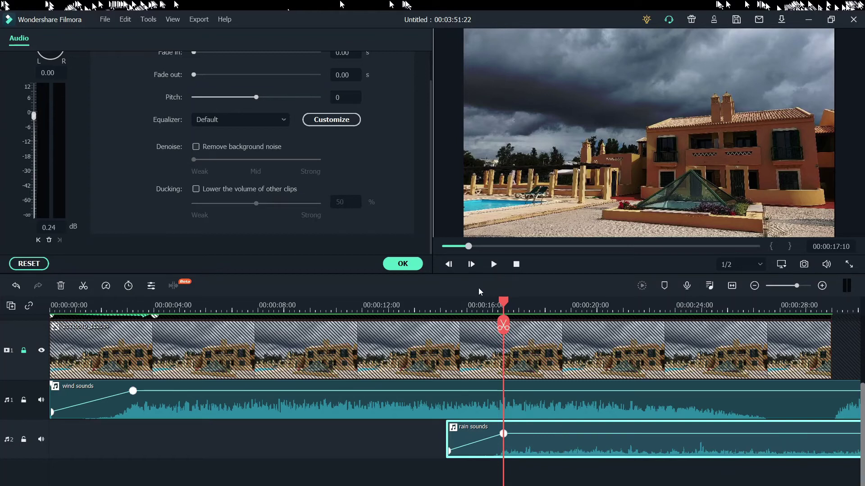
click(403, 264)
Step: Play the timeline from the beginning to check how the rain sound fades in over the wind
drag(506, 304, 48, 417)
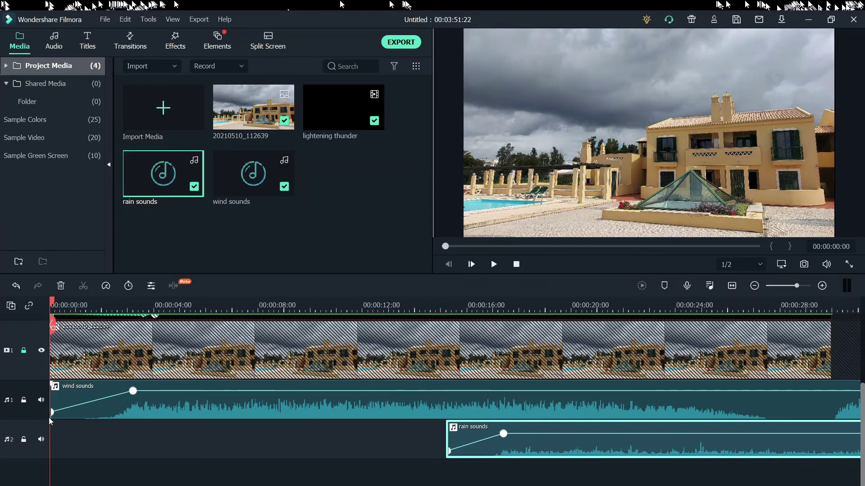
click(494, 265)
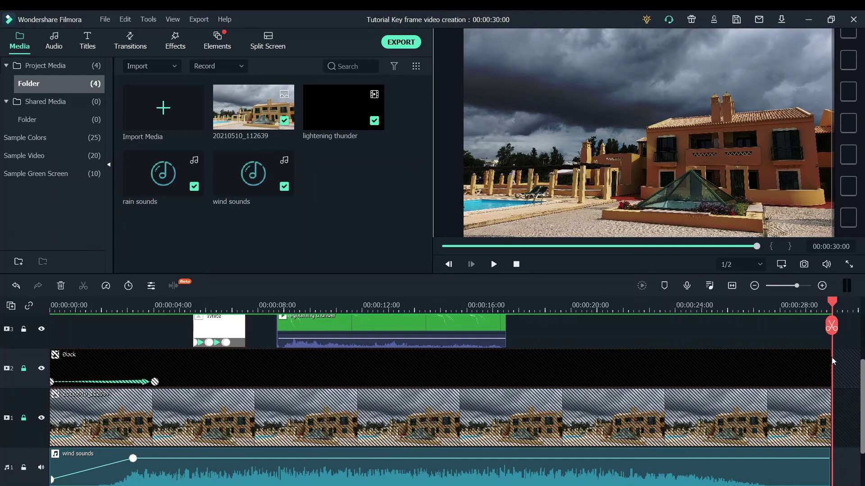
scroll(832, 358, down, 2)
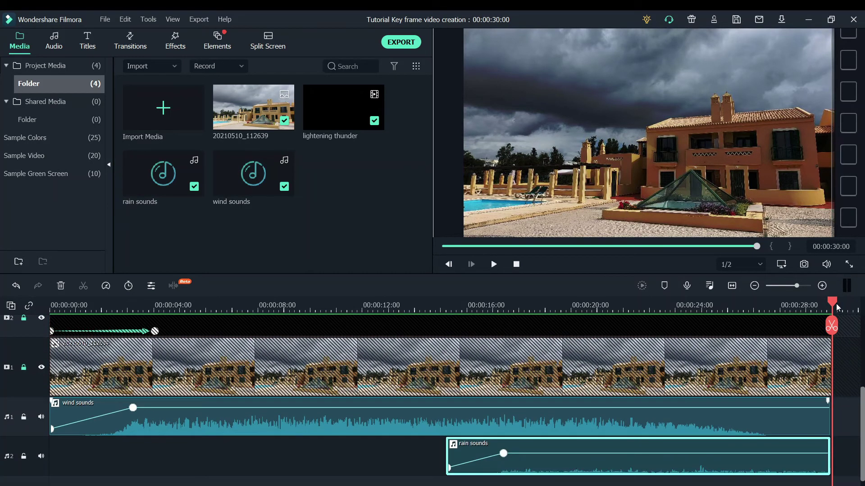
Step: Import the Realistic_rain_with_green_screen video and place it on the third video track directly after the lightening thunder clip
drag(832, 302, 492, 402)
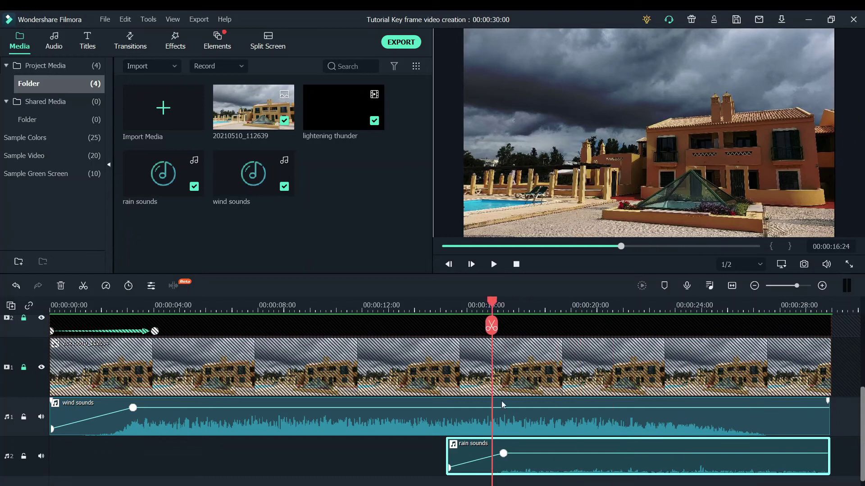
click(152, 67)
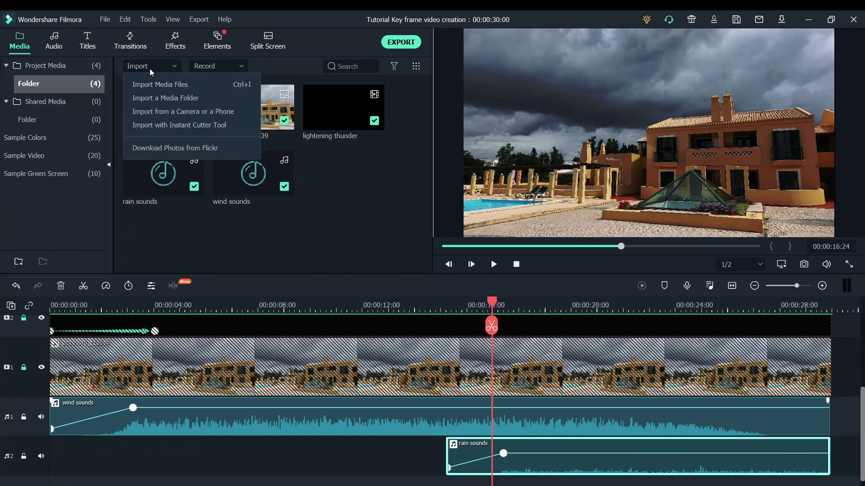
click(158, 88)
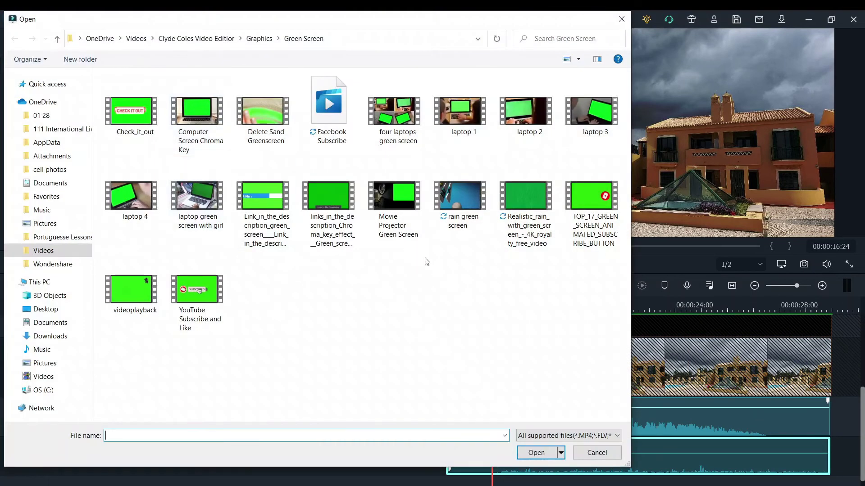
double_click(519, 197)
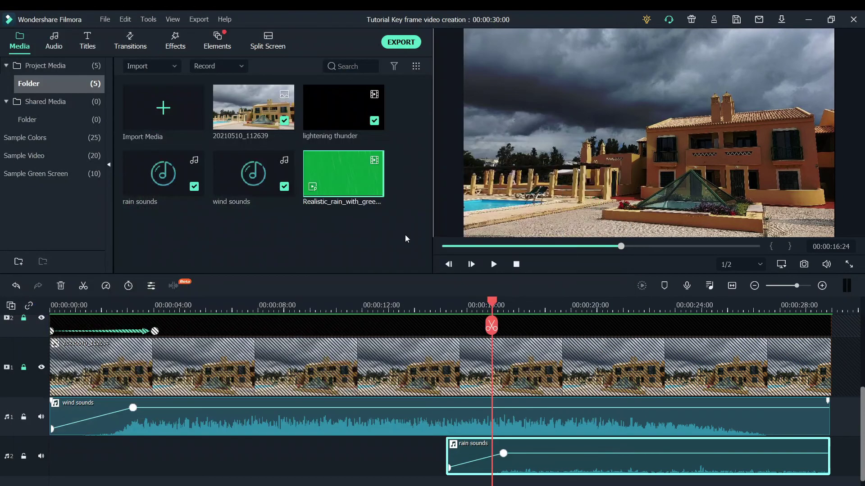
click(374, 187)
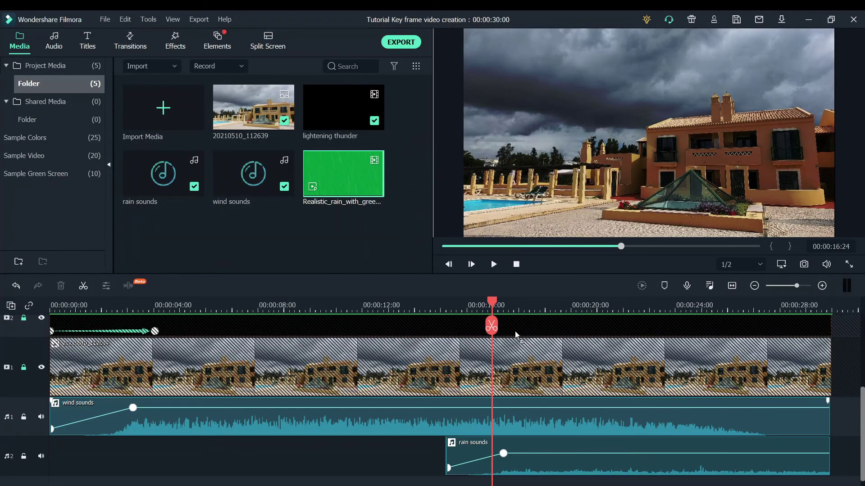
scroll(539, 345, up, 2)
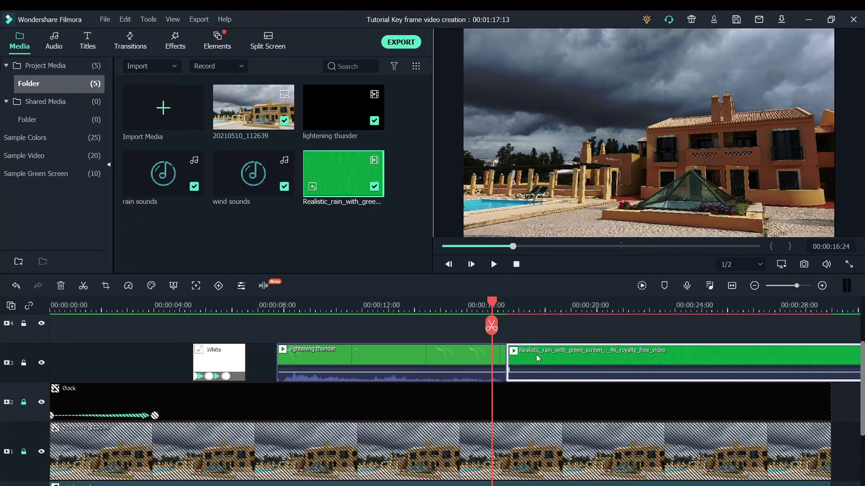
Step: Remove the rain clip's green background with Chroma Key and confirm the settings
drag(494, 303, 550, 317)
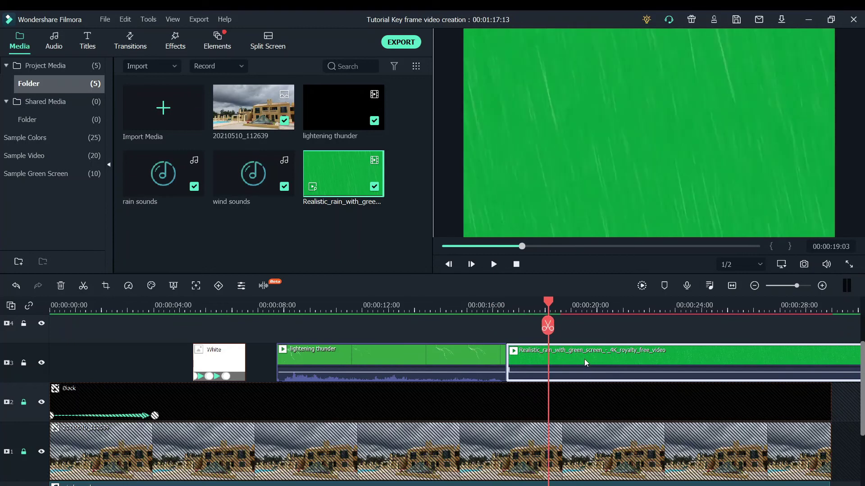
click(174, 285)
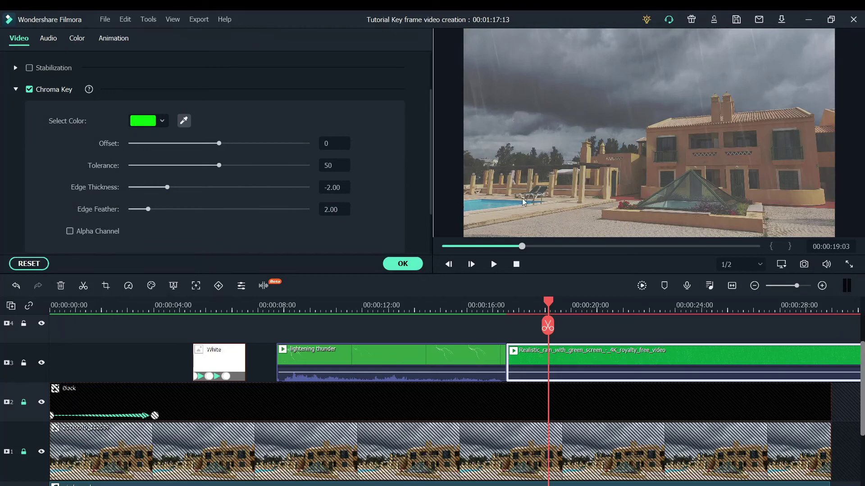
click(402, 264)
Step: Play the timeline from 00:00:17:02 to check how the keyed rain footage appears over the scene
drag(551, 309, 495, 309)
click(495, 267)
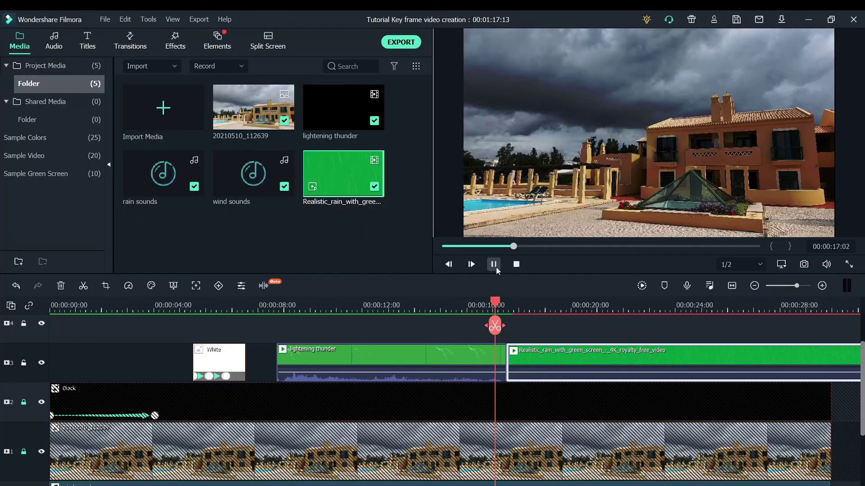
click(494, 266)
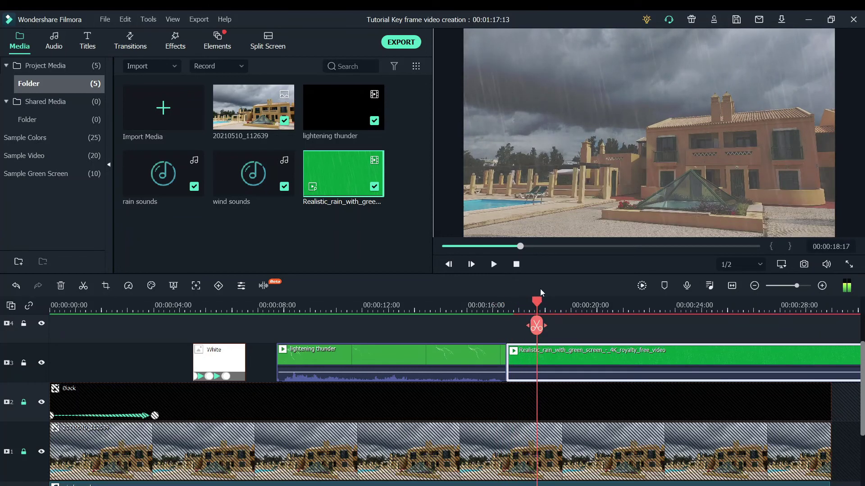
Step: Fade in the rain clip with opacity keyframes of 0.64% at 00:00:17:15 and 100% at 00:00:19:18
drag(536, 302, 510, 314)
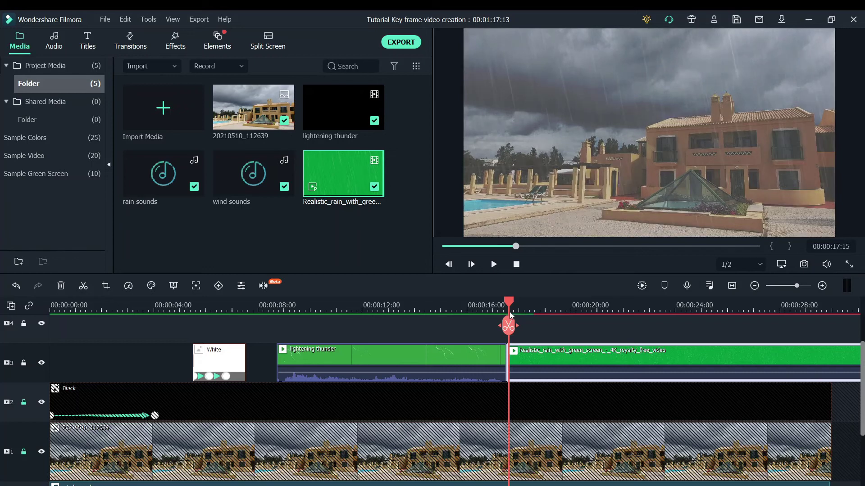
double_click(549, 364)
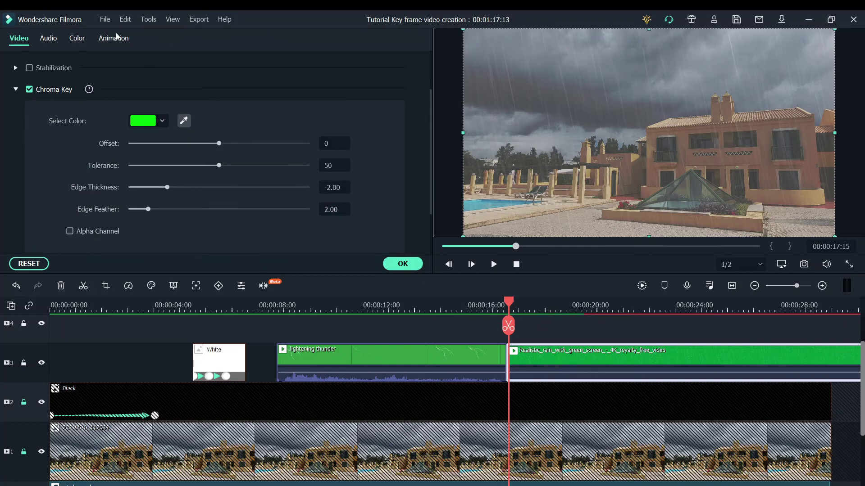
click(114, 40)
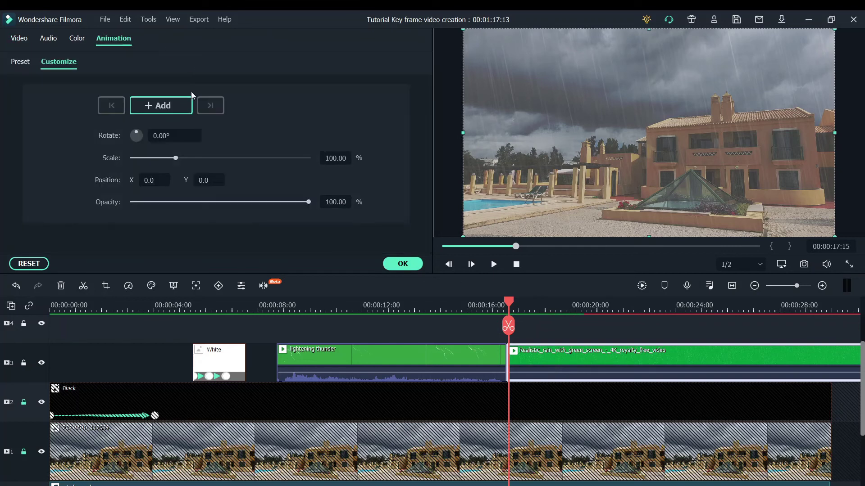
click(173, 110)
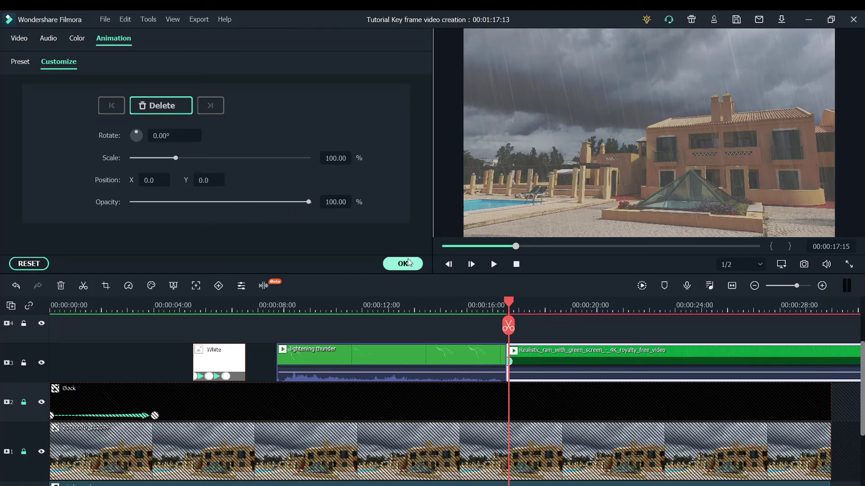
drag(308, 202, 126, 230)
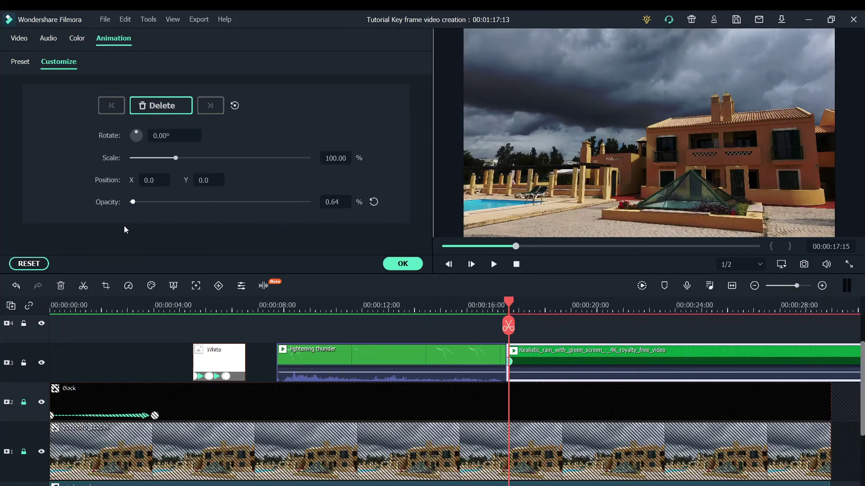
drag(514, 308, 565, 325)
drag(133, 201, 315, 210)
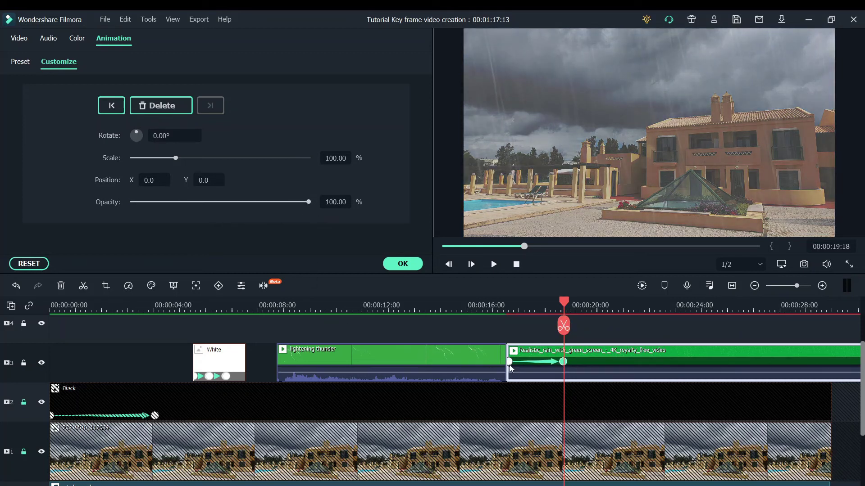
Step: Play the rain fade-in from 00:00:15:11 and confirm the rain clip's animation settings
drag(564, 309, 453, 309)
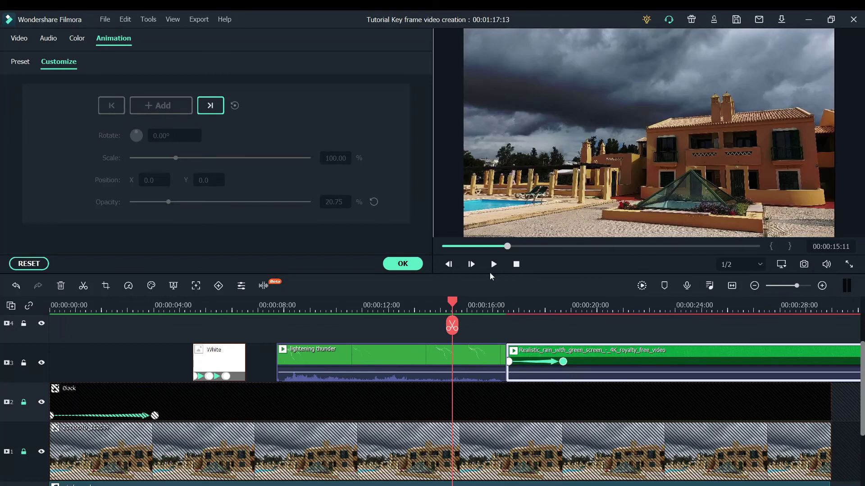
click(493, 265)
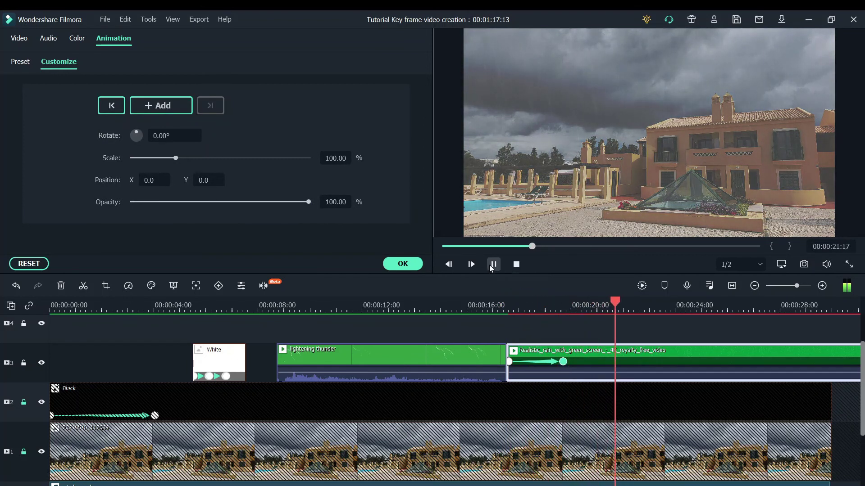
click(404, 264)
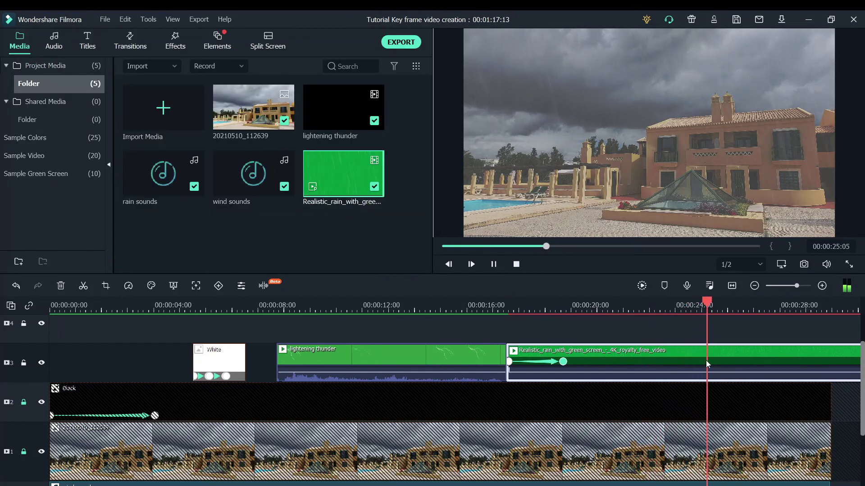
key(space)
Step: Split the rain video at 00:00:29:24, where the photo ends, and delete the excess after the cut
scroll(755, 400, down, 3)
scroll(762, 400, down, 2)
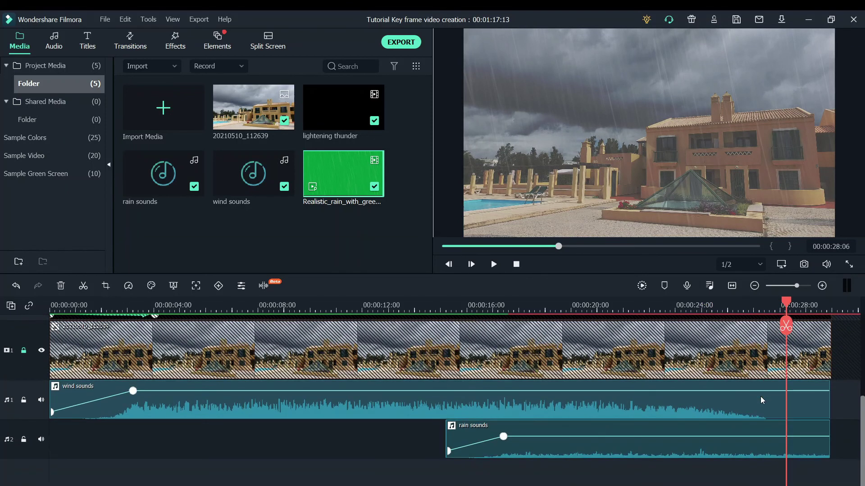
scroll(765, 404, up, 4)
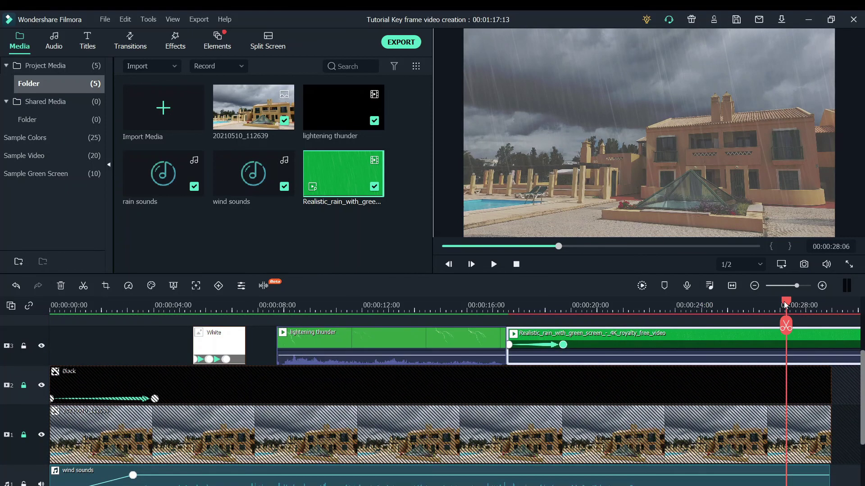
drag(785, 306, 831, 305)
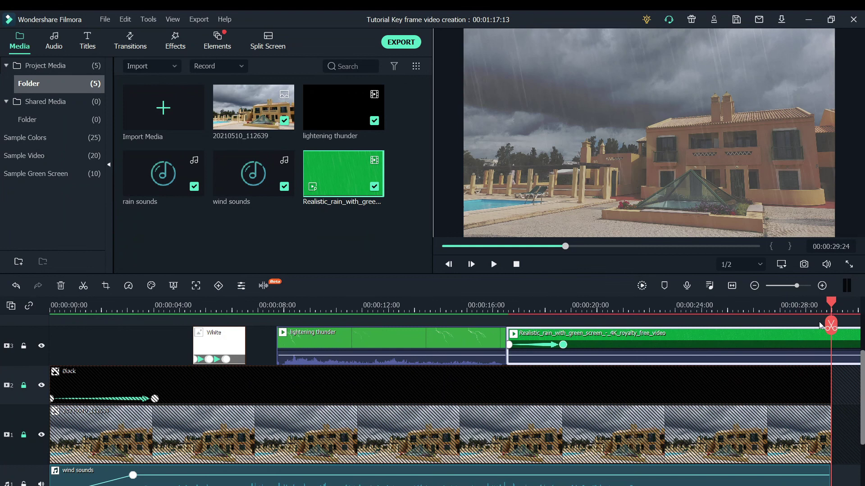
click(87, 288)
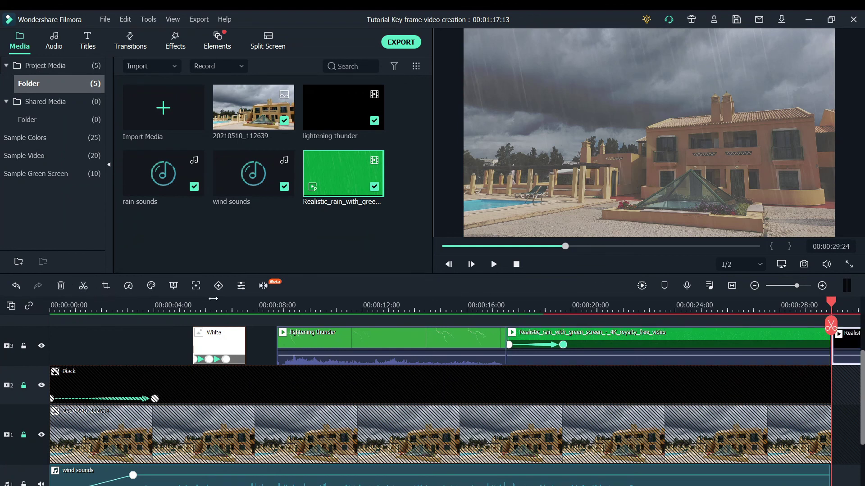
key(Delete)
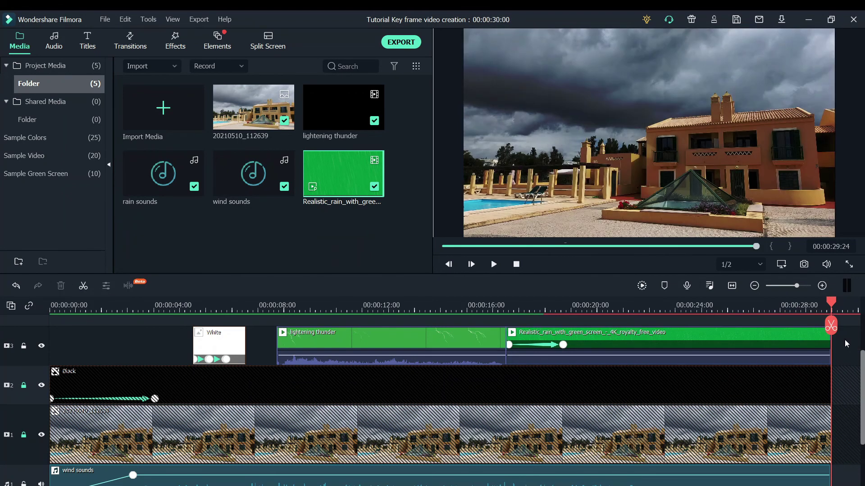